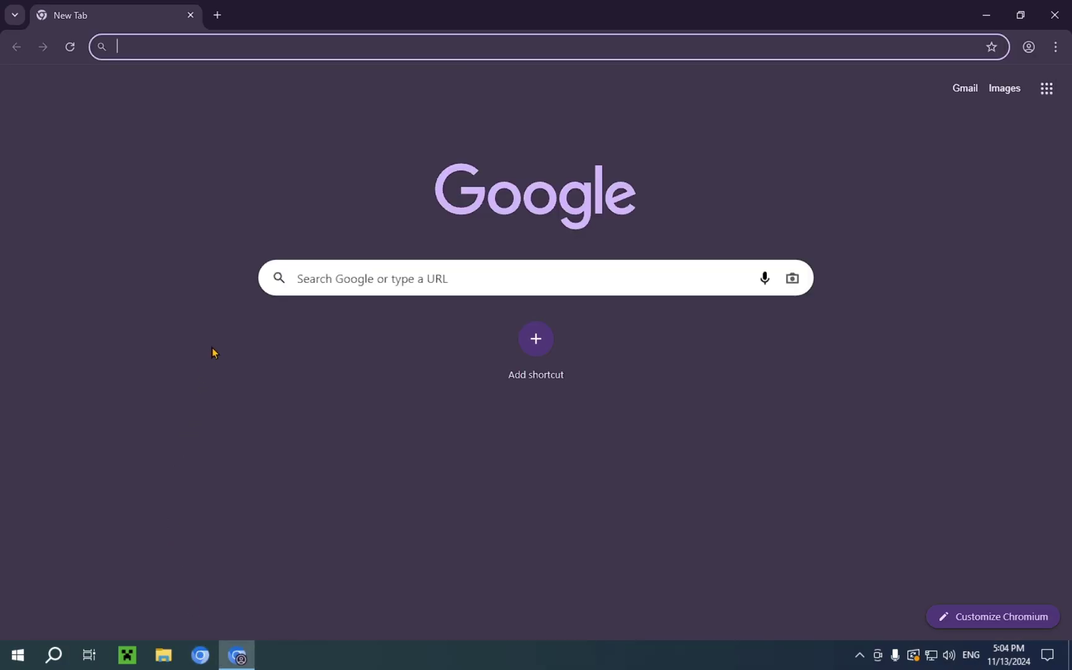
- Search Google for 'modrinth' and accept Google's cookie notice
text(mod)
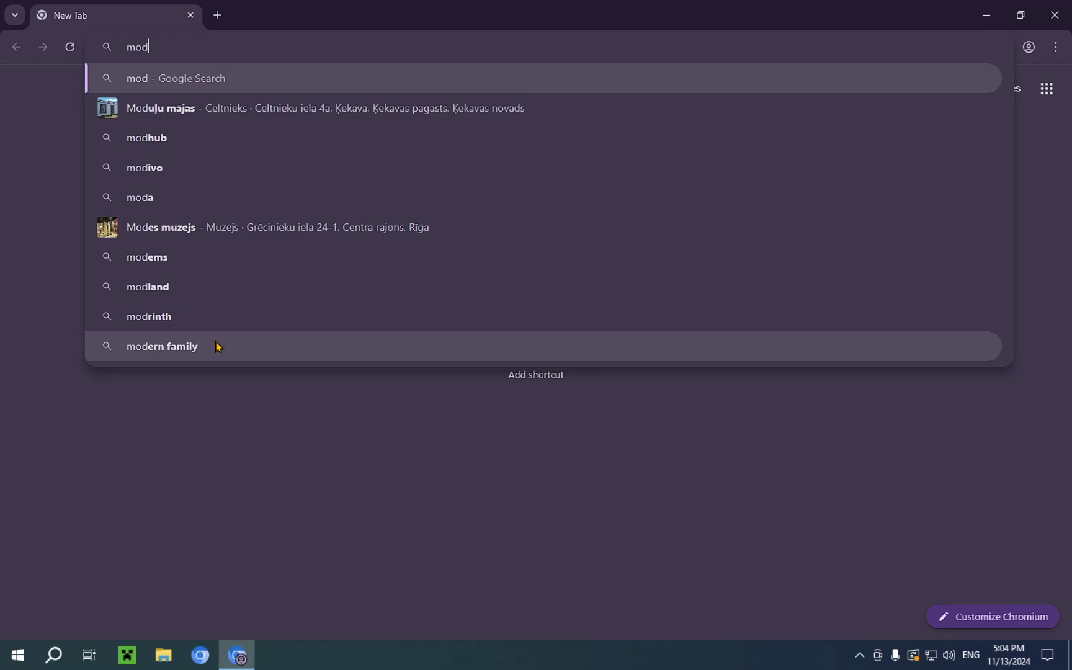
text(rinth)
key(Return)
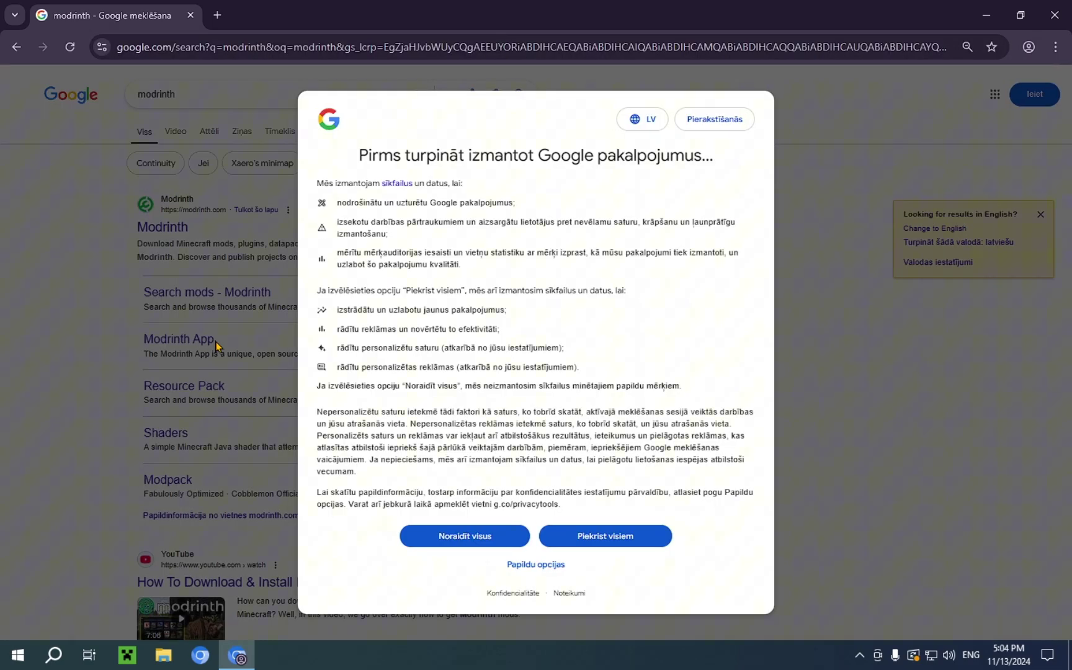
click(642, 539)
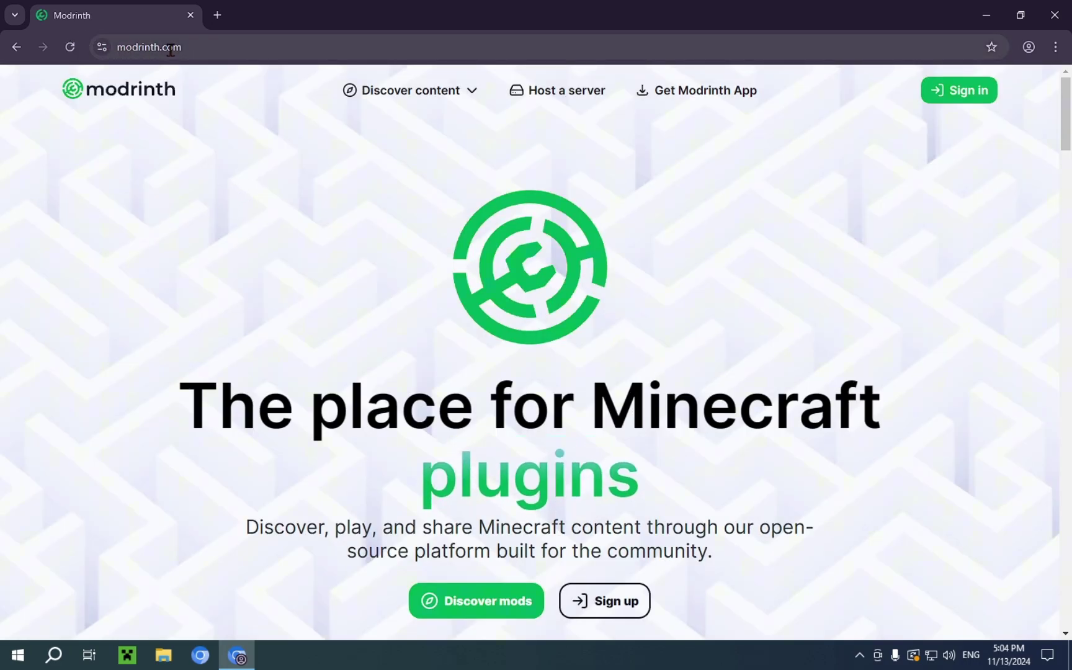
- Check the modrinth.com address and scroll down the Modrinth home page
double_click(172, 47)
click(199, 50)
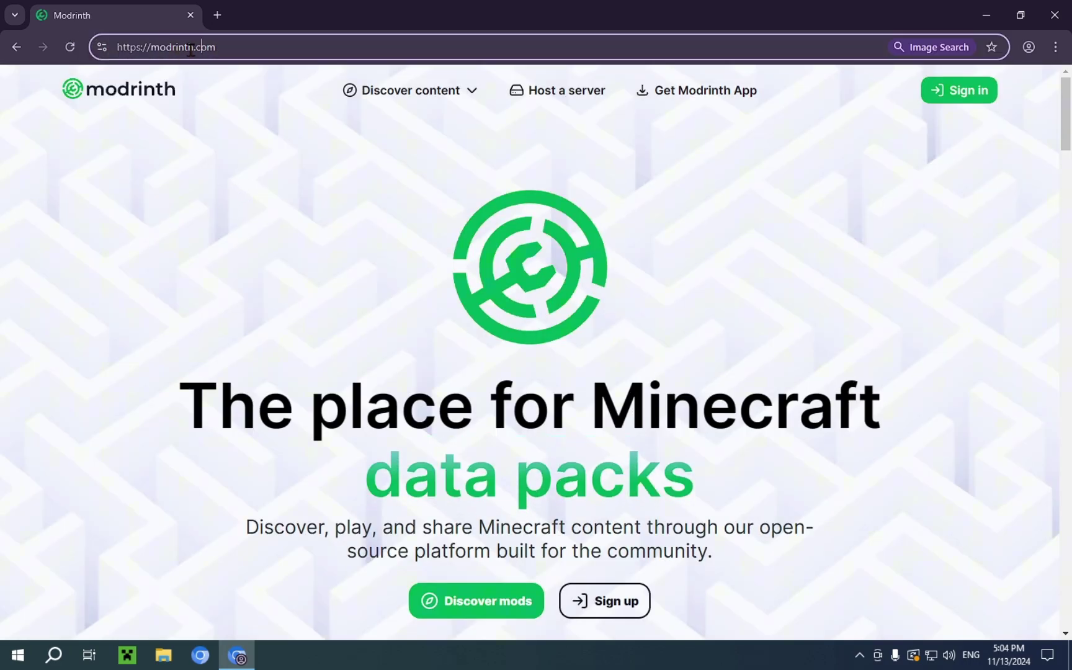
drag(174, 47, 219, 49)
click(199, 47)
scroll(226, 136, down, 3)
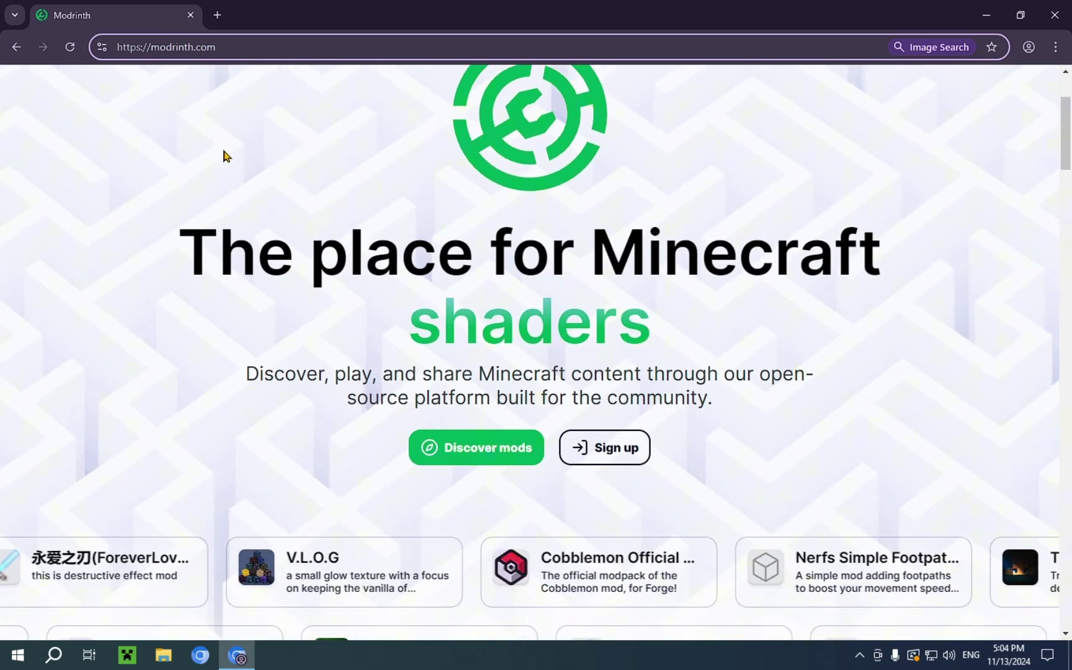
scroll(403, 440, down, 1)
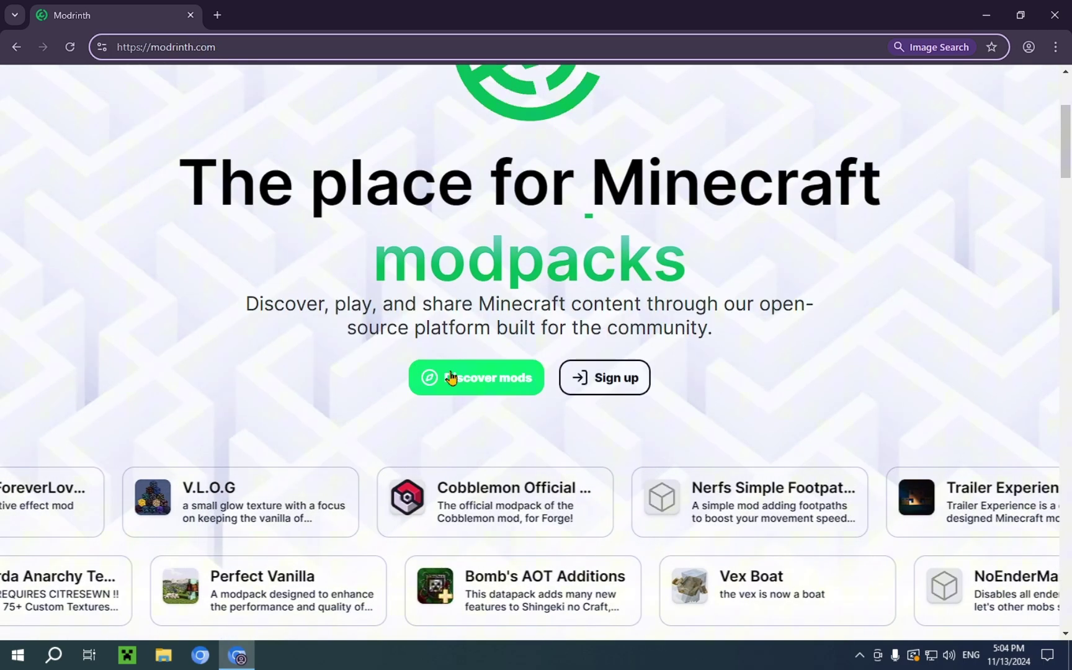
- Open Discover mods, accept the privacy banner, and search mods for xaero's
click(447, 376)
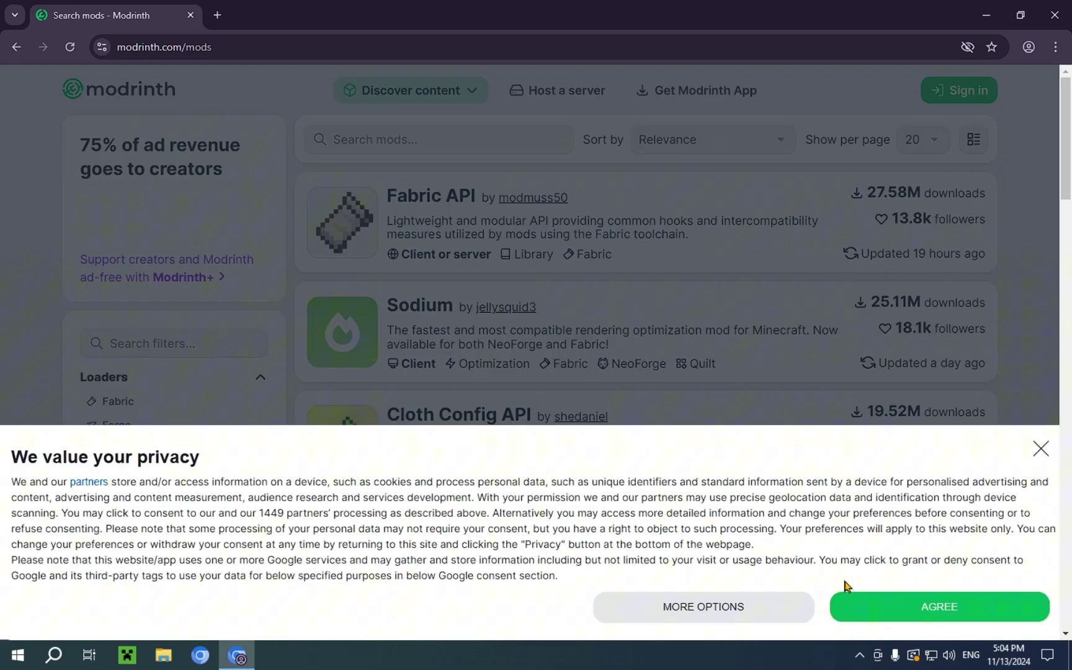
click(881, 611)
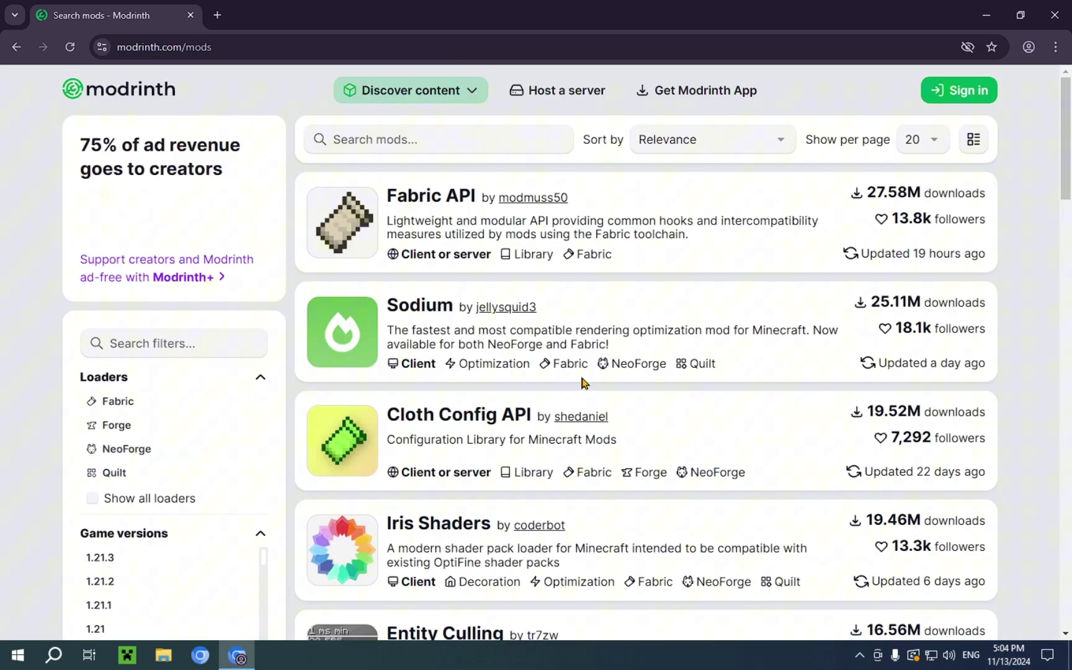
scroll(571, 332, down, 7)
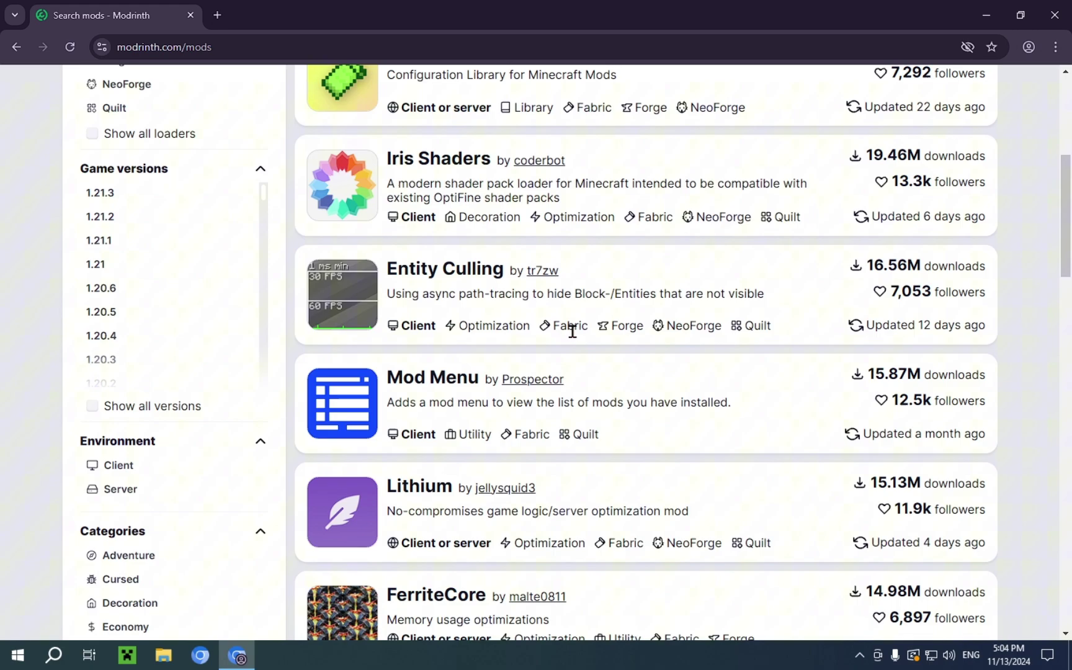
scroll(573, 337, down, 10)
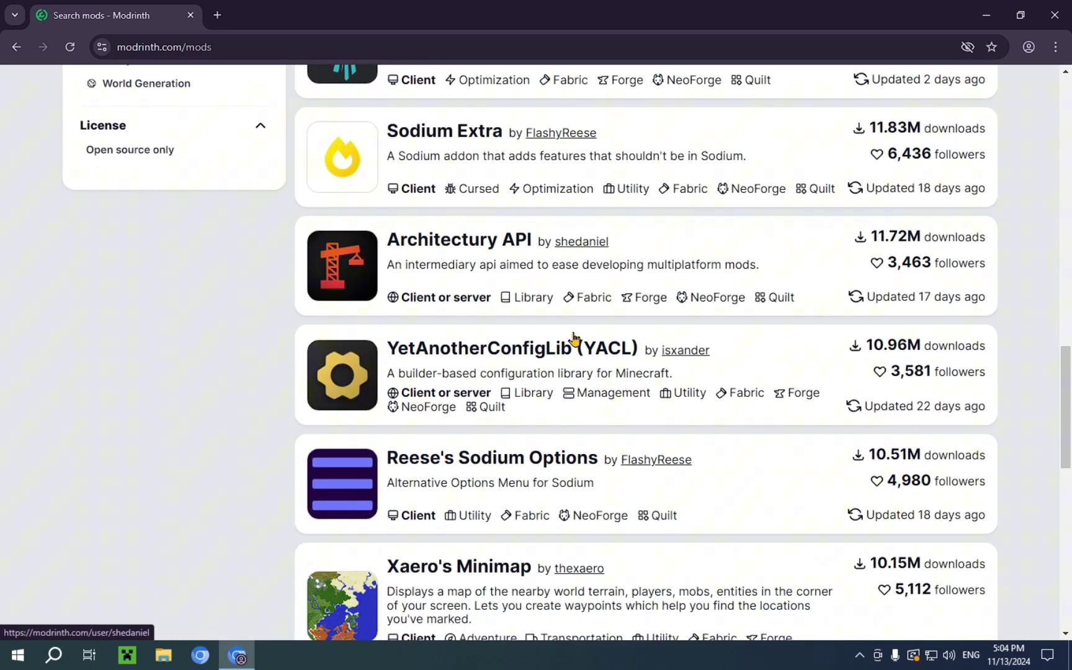
scroll(574, 337, down, 1)
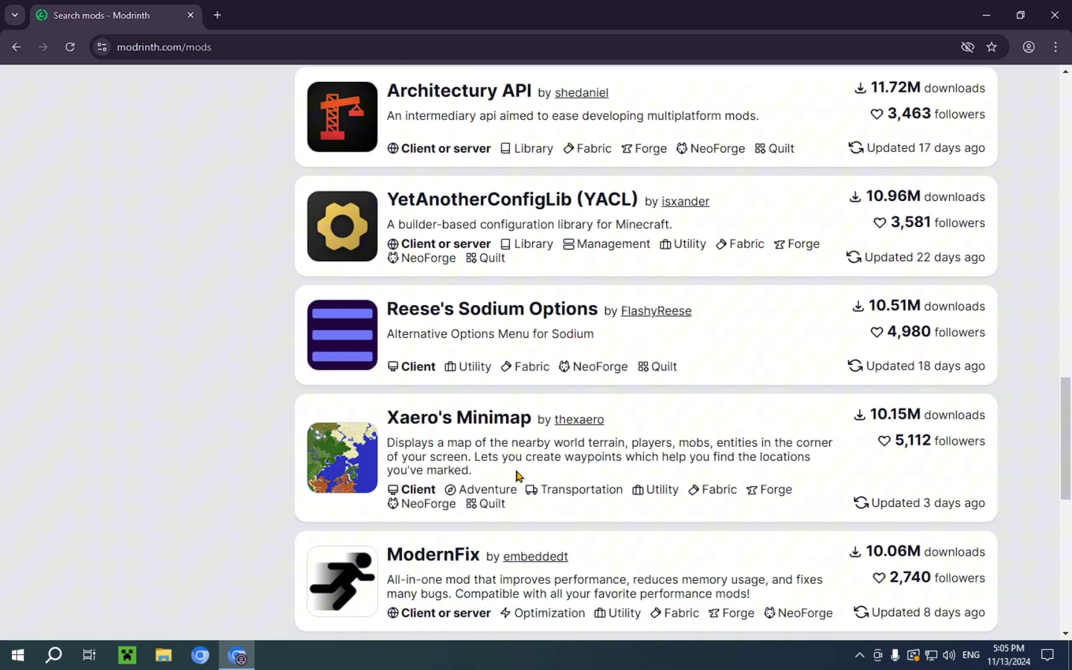
scroll(509, 428, up, 17)
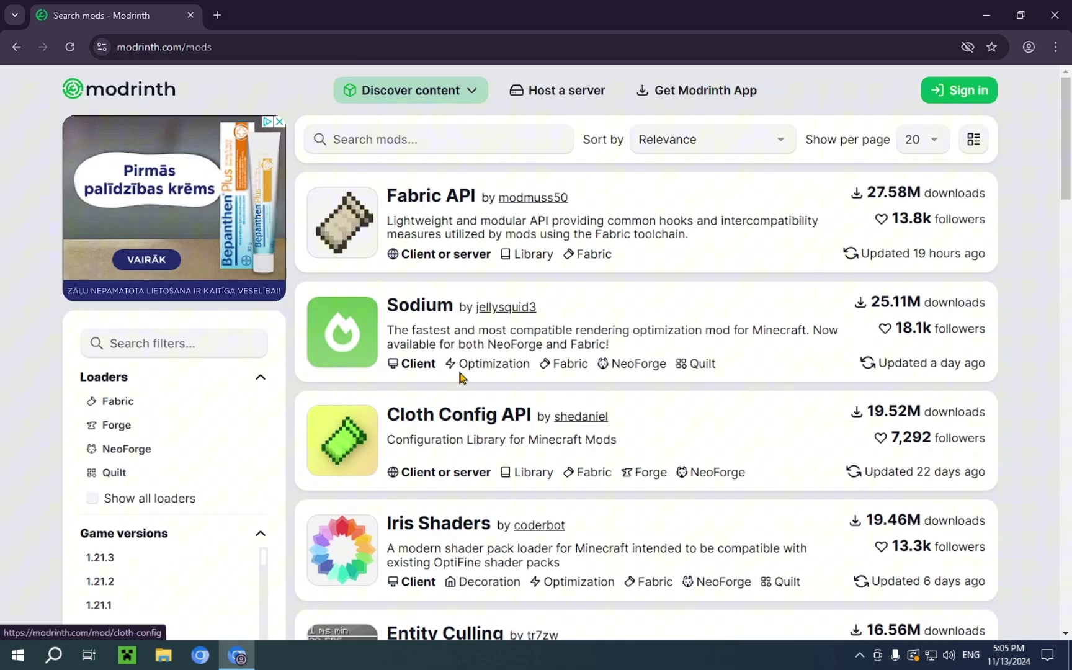
click(452, 136)
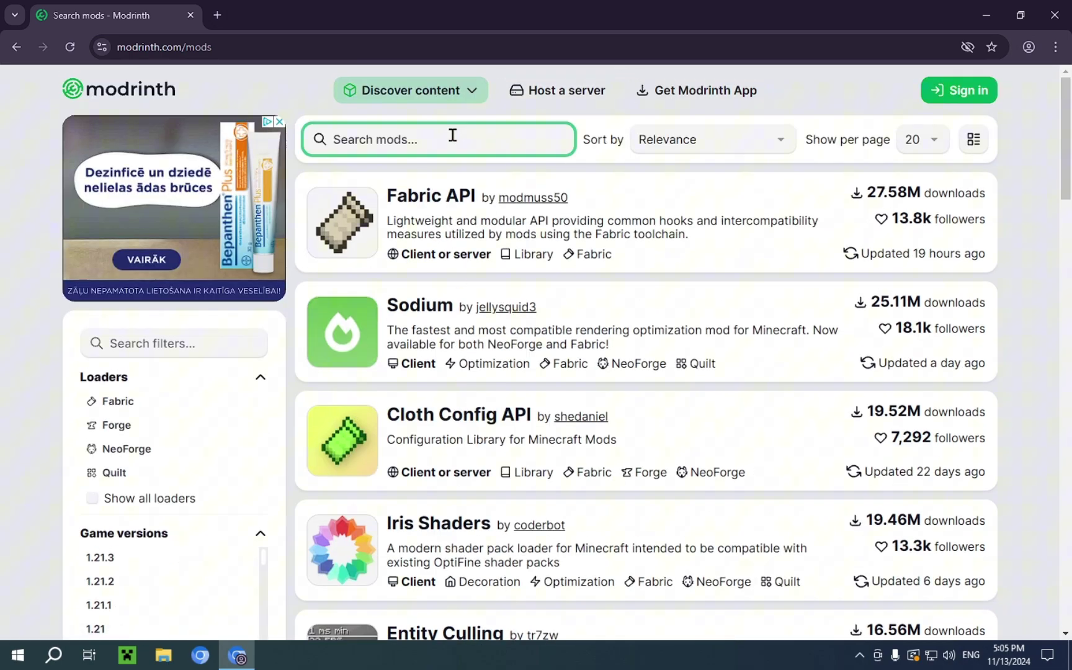
text(xaero's)
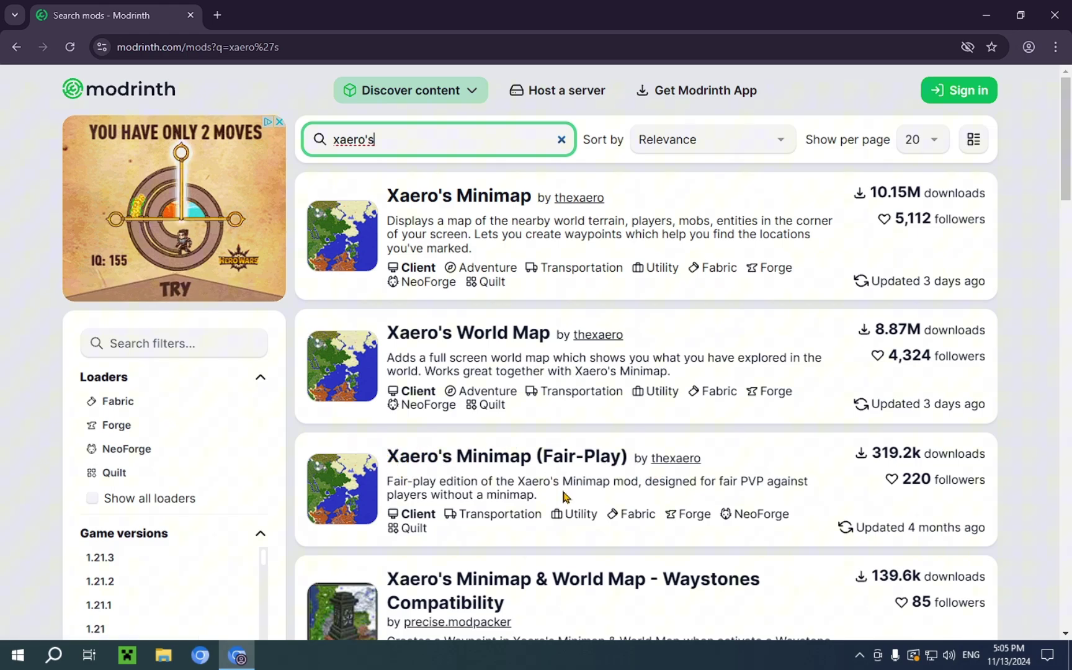
- Open Xaero's Minimap version 24.6.2_Fabric_1.21.3 and highlight its required Fabric API dependency
click(428, 215)
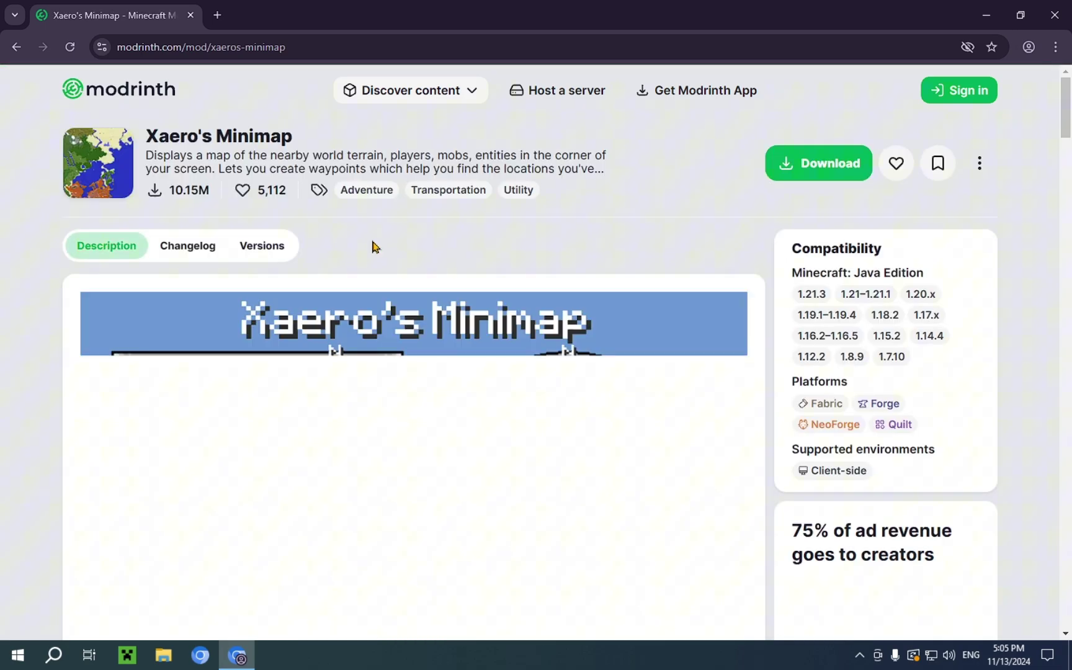
scroll(464, 244, down, 1)
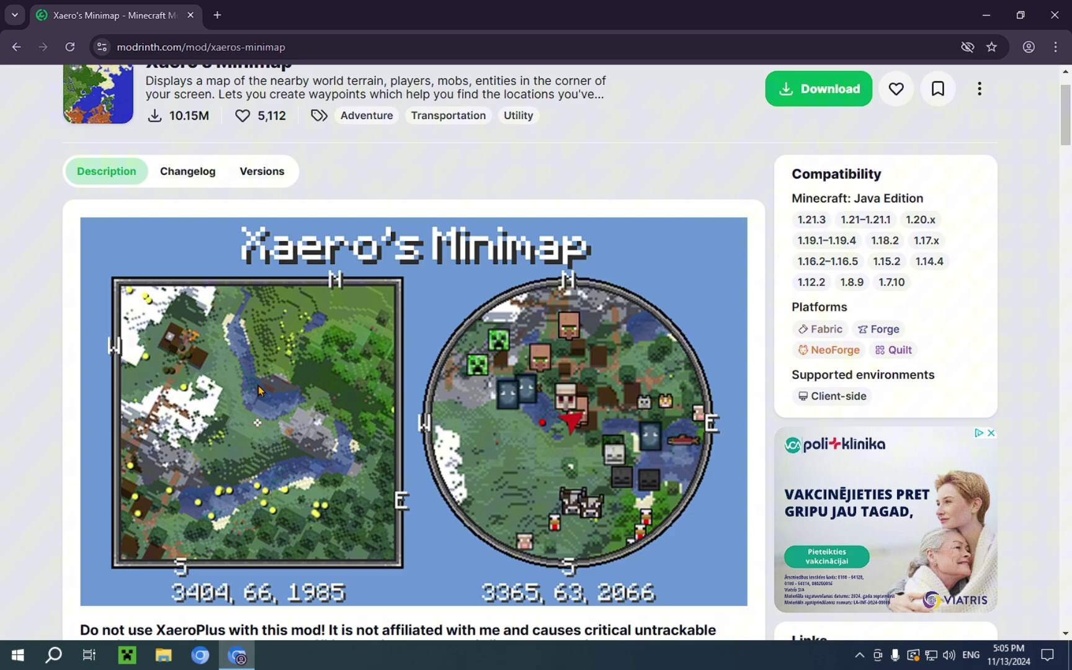
click(255, 172)
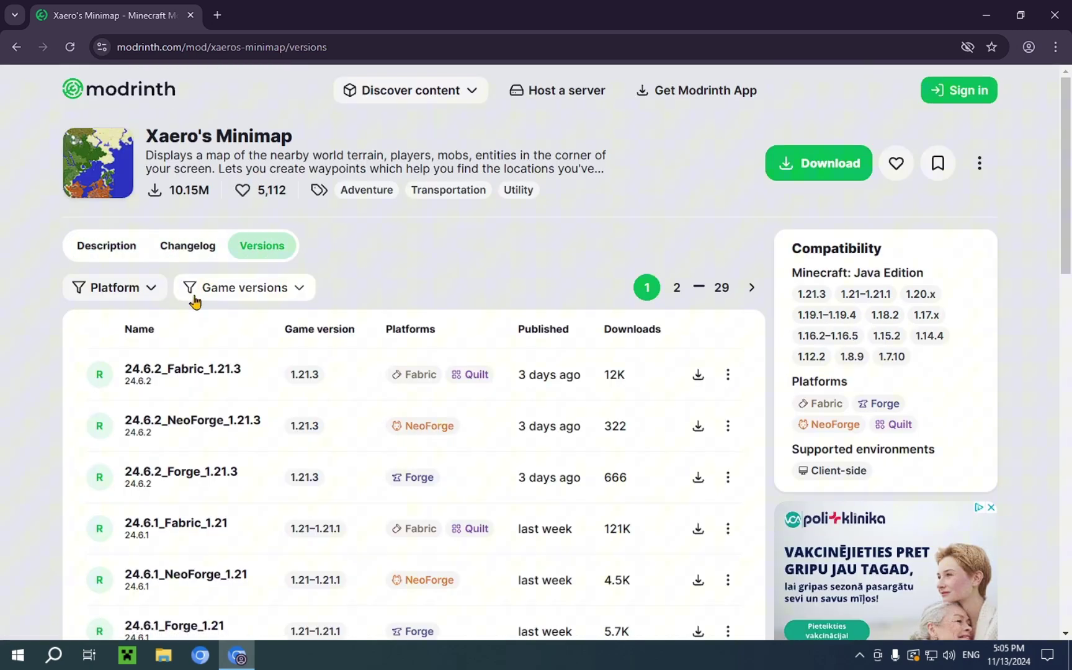
click(172, 374)
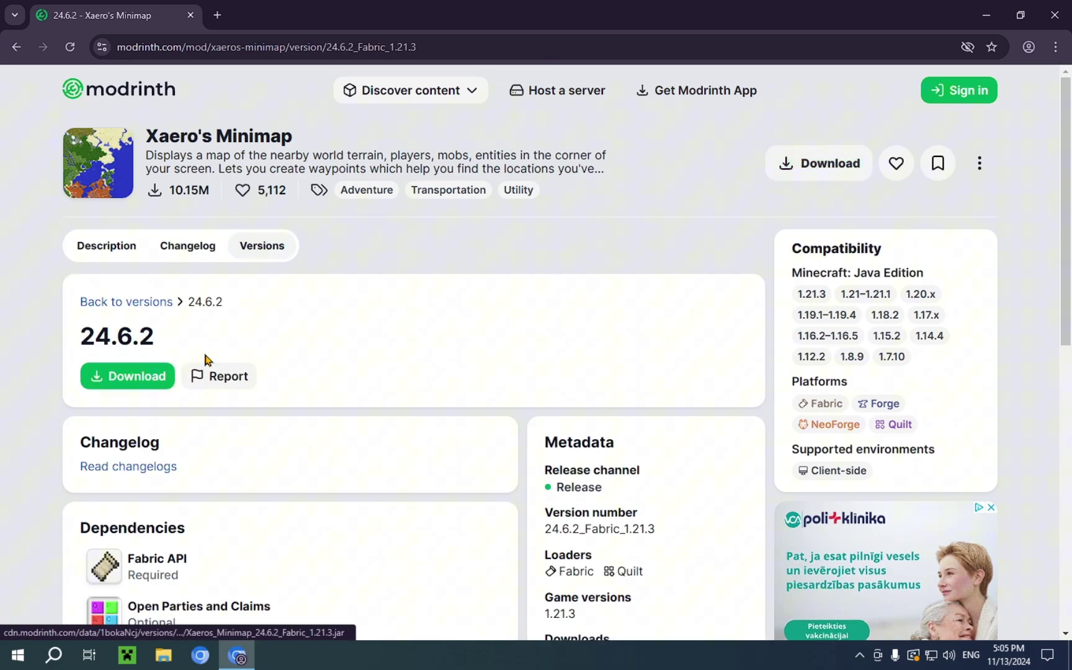
scroll(298, 304, down, 3)
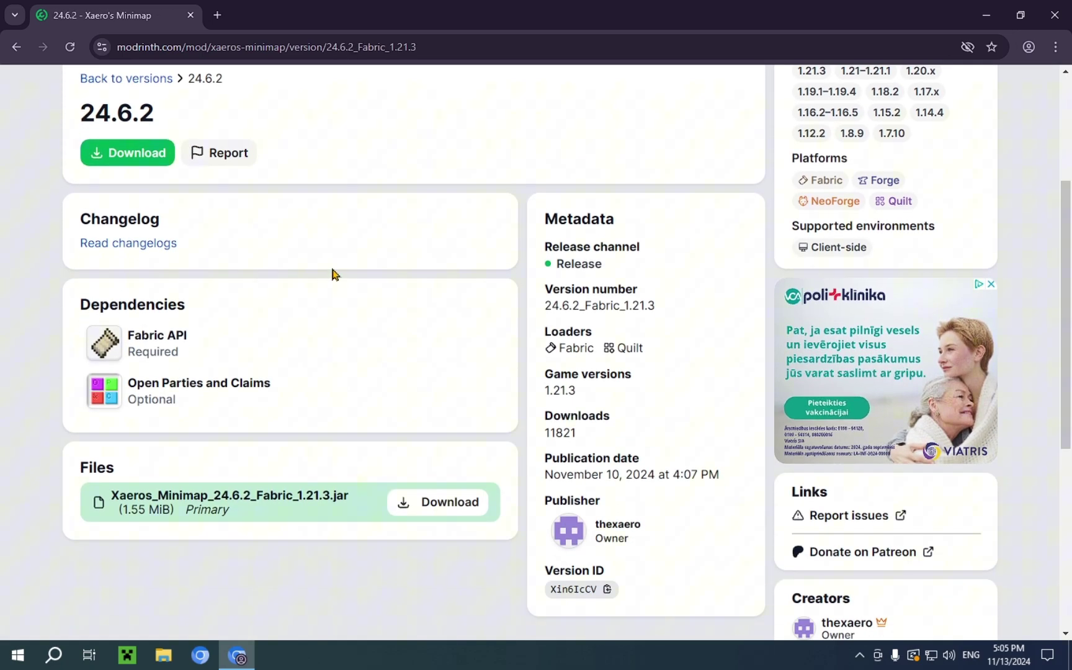
drag(62, 308, 223, 304)
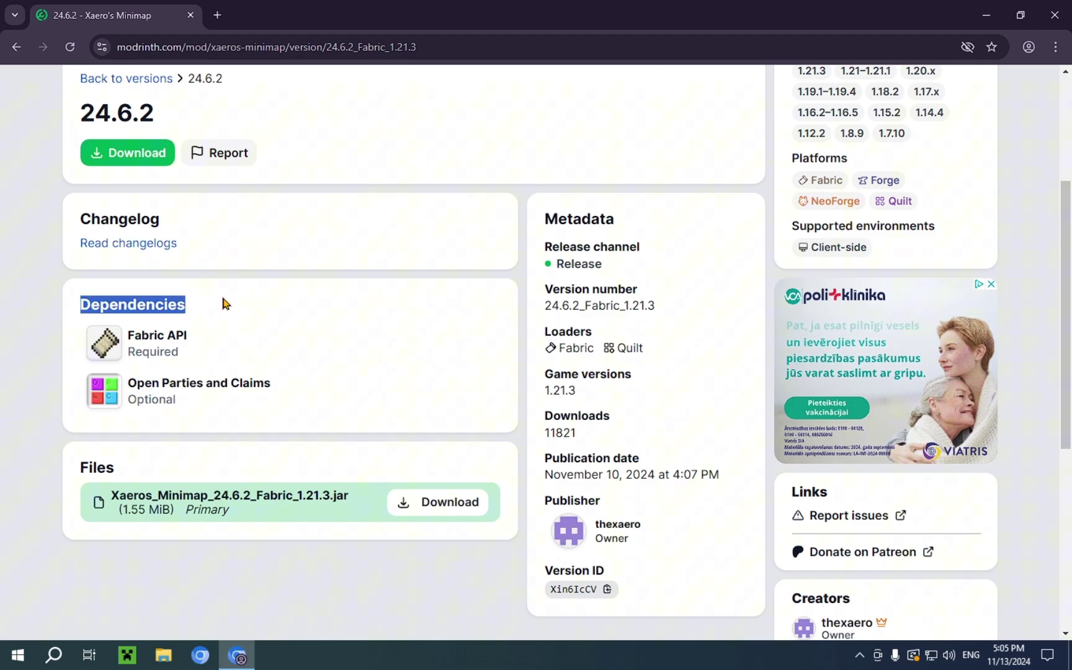
drag(128, 352, 196, 354)
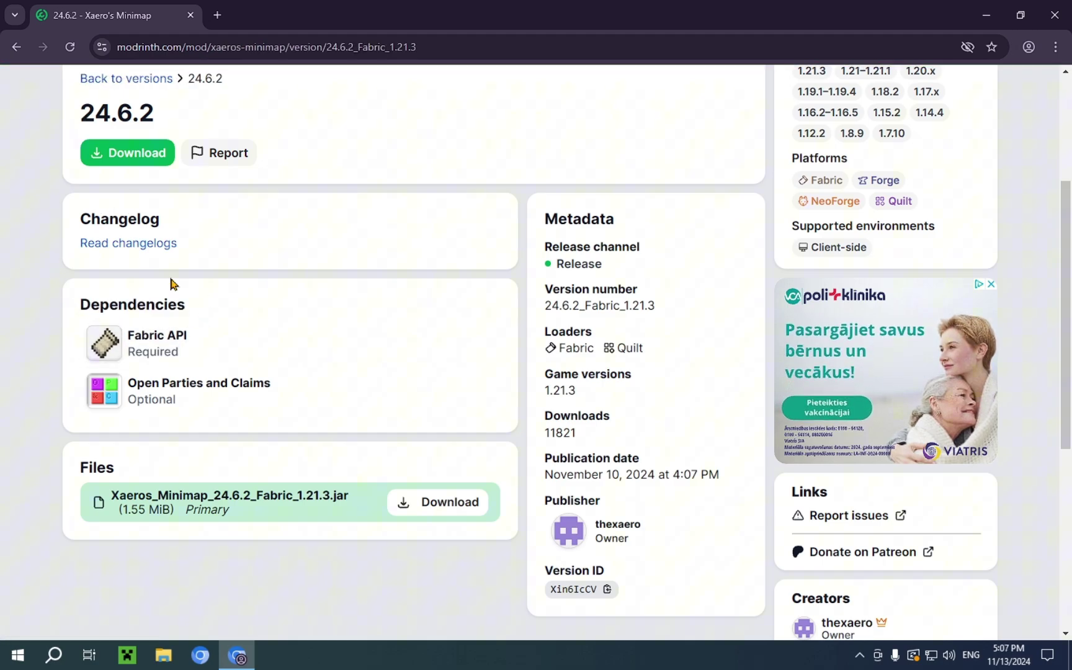
- Open Fabric API in a new tab, download version 0.108.0+1.21.3, and check the download history
right_click(144, 338)
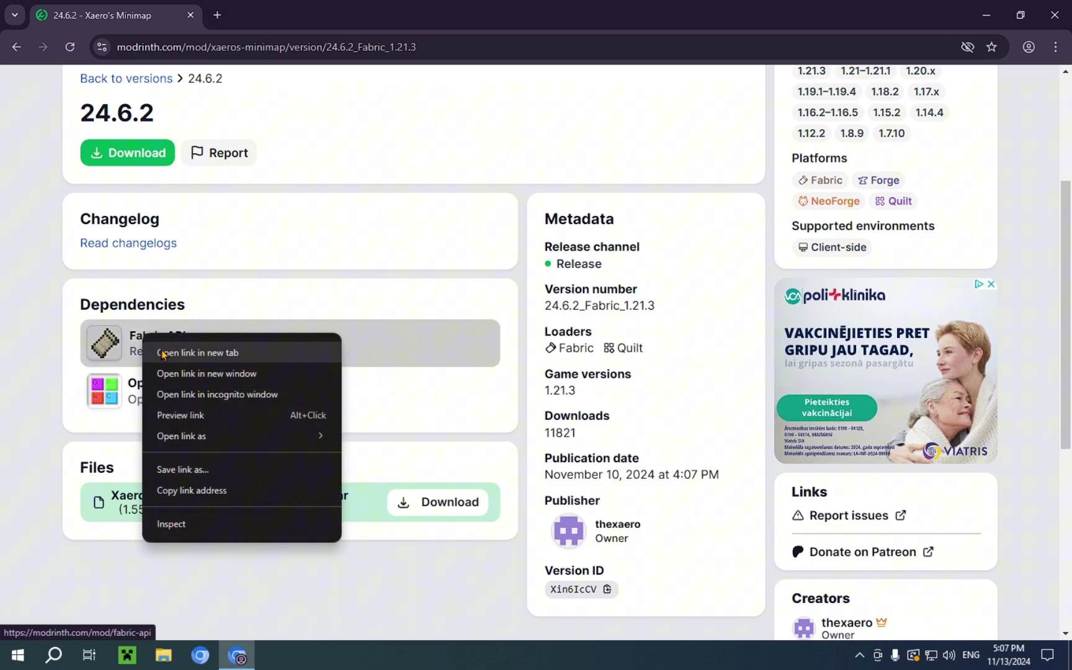
click(162, 352)
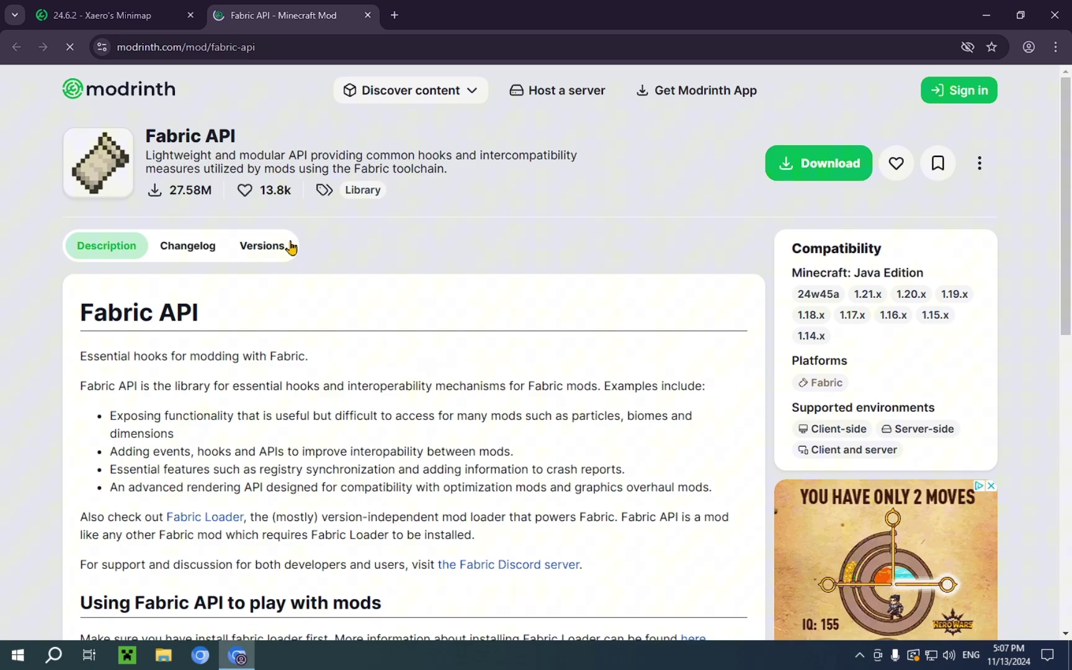
click(263, 247)
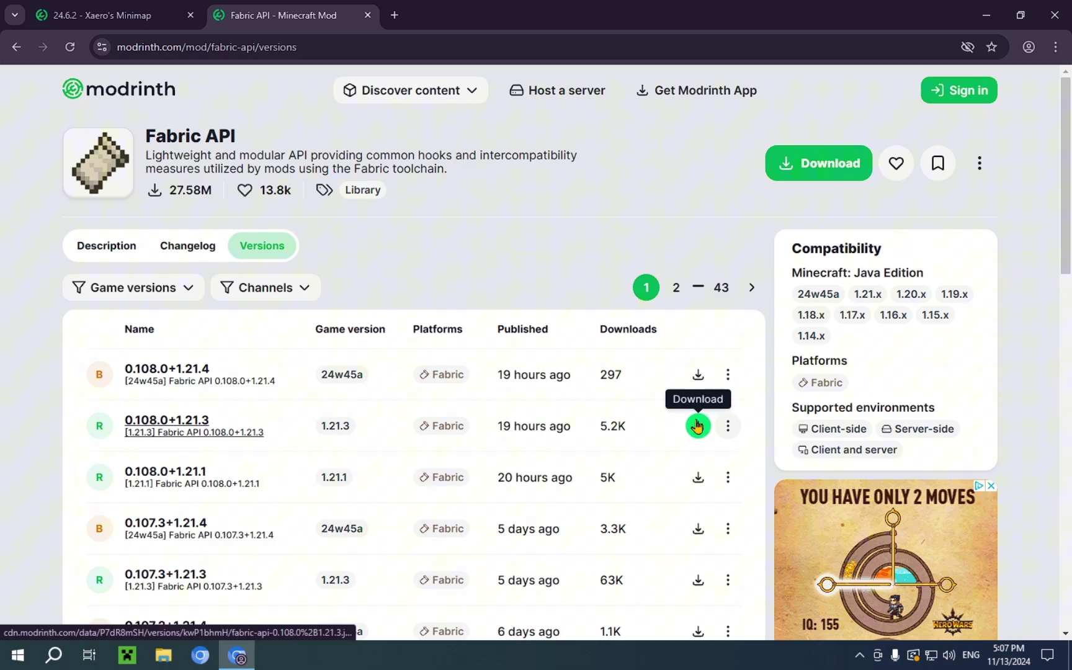
click(696, 426)
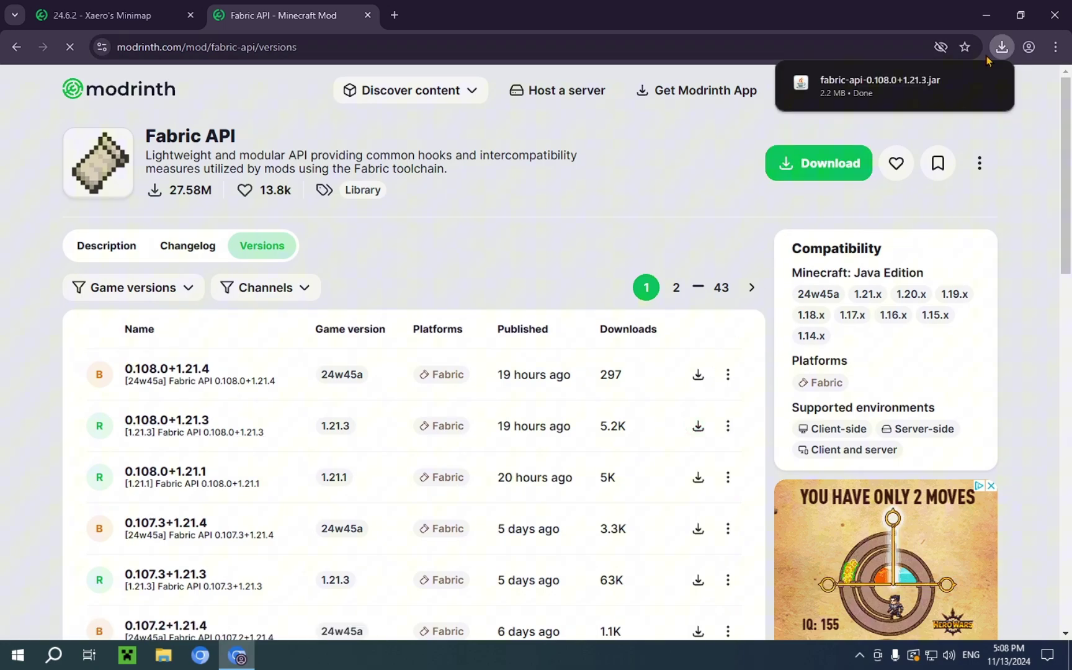
mouse_move(887, 88)
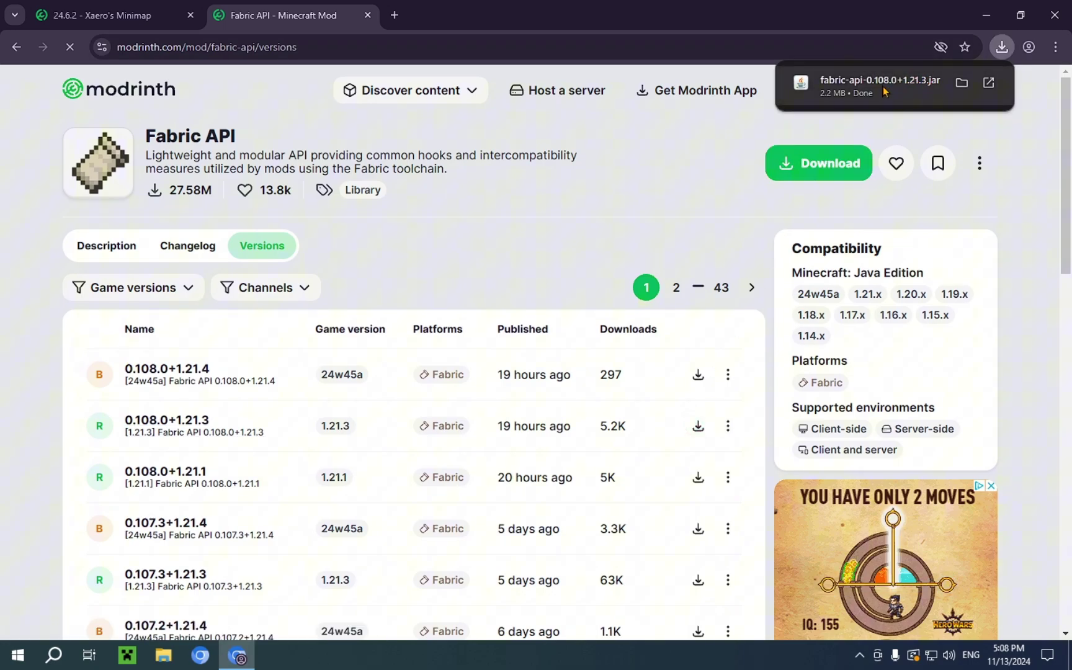
click(1002, 47)
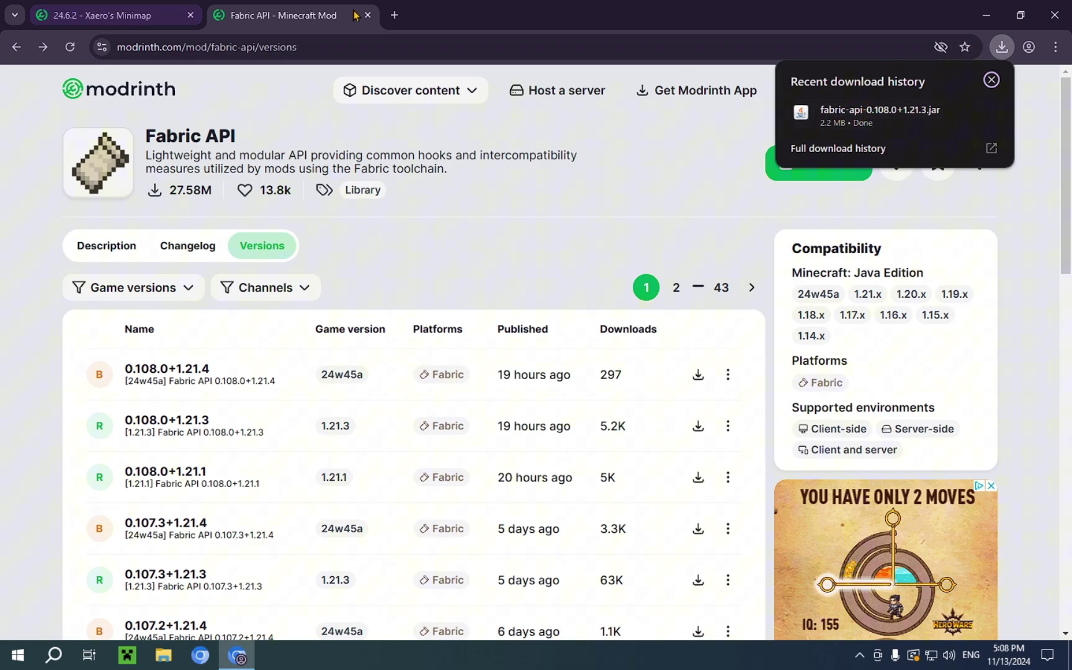
- Search 'fabric minecraft' in a new tab and download the Windows Fabric installer from fabricmc.net
click(394, 15)
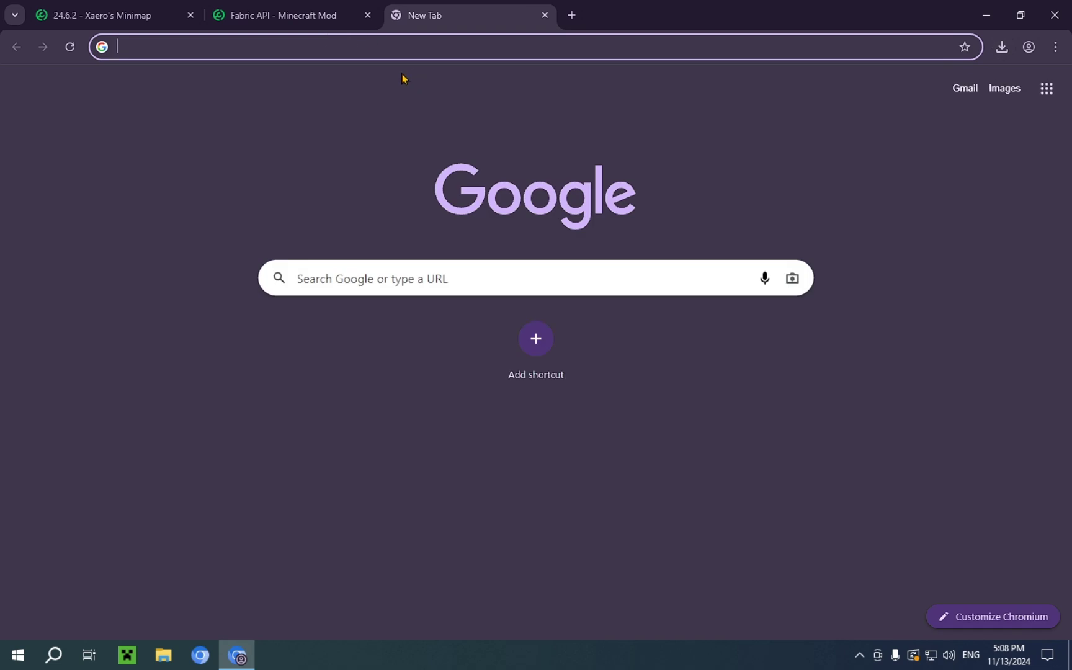
text(fabr)
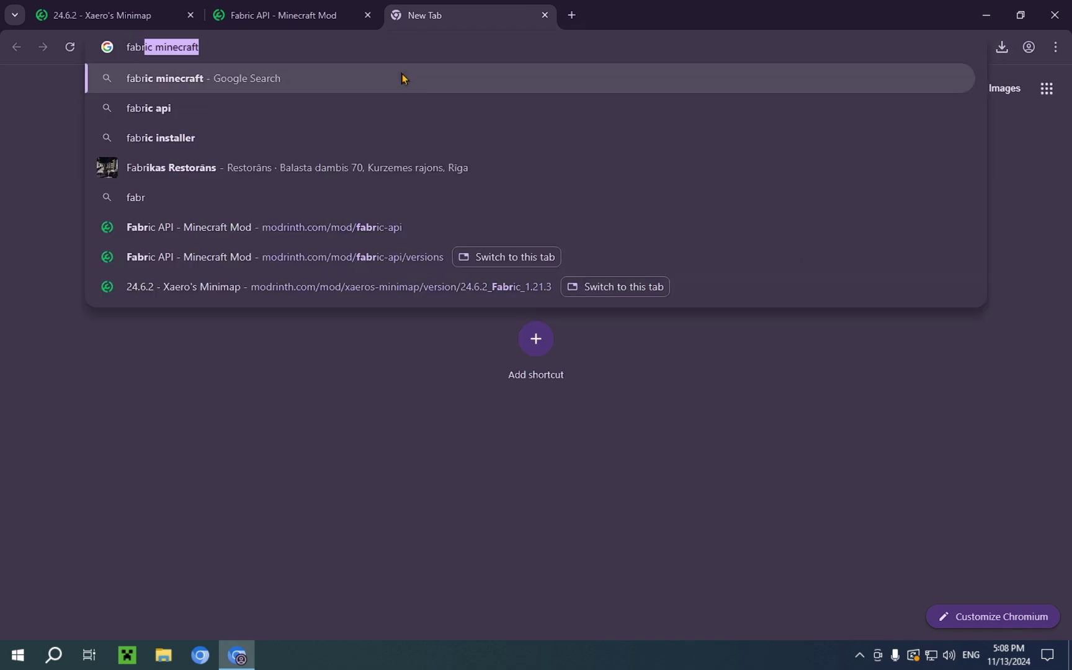
text(ic minecraft)
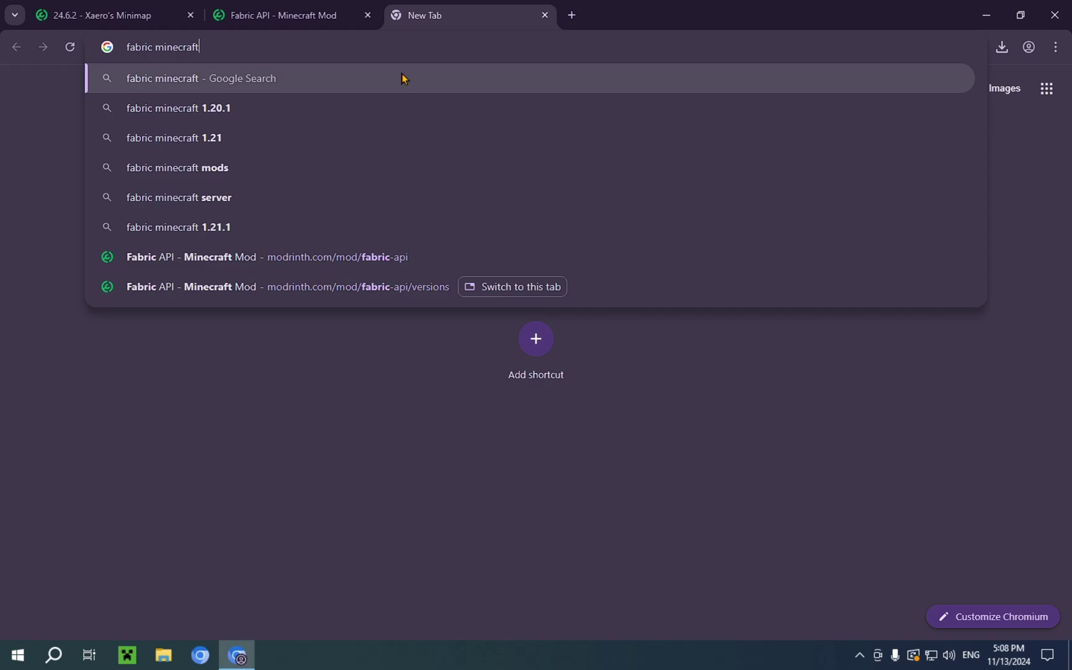
key(Return)
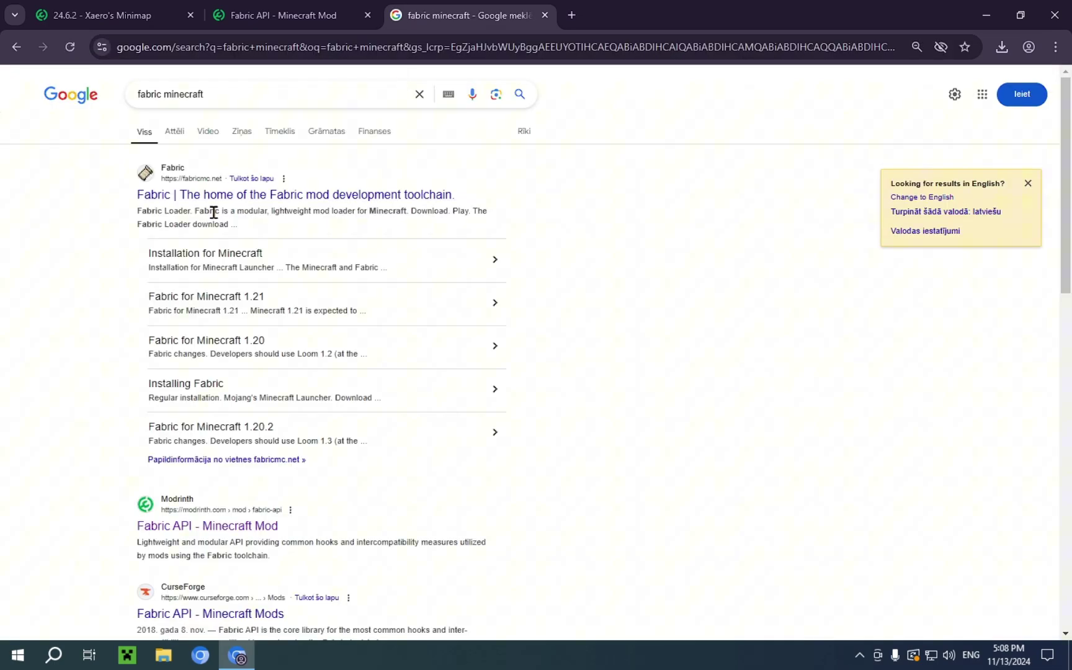
click(175, 197)
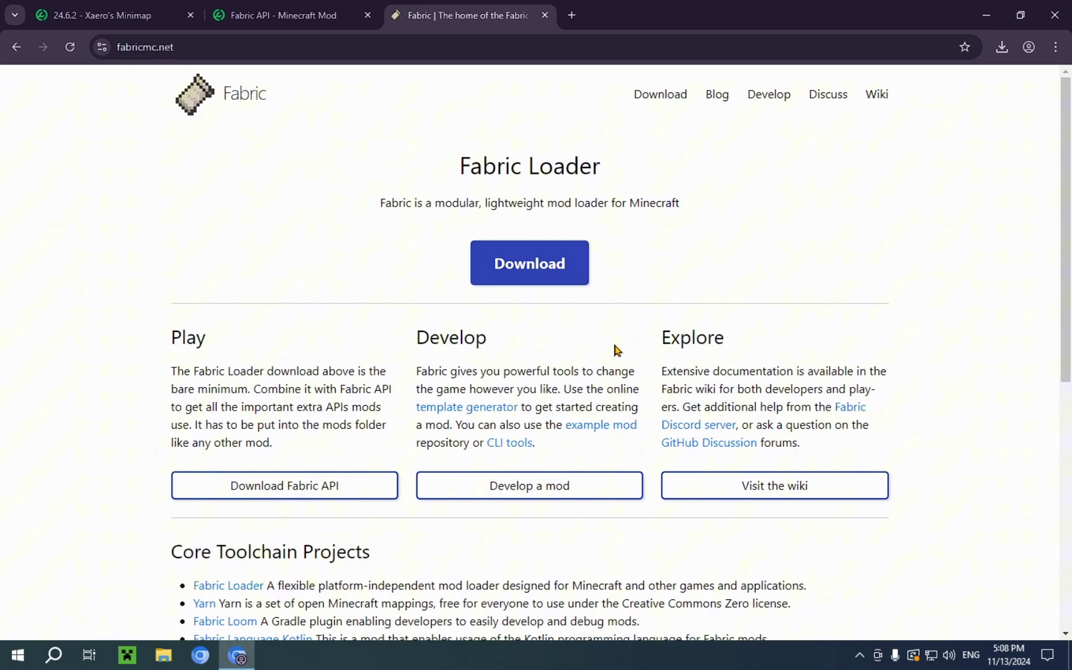
click(530, 269)
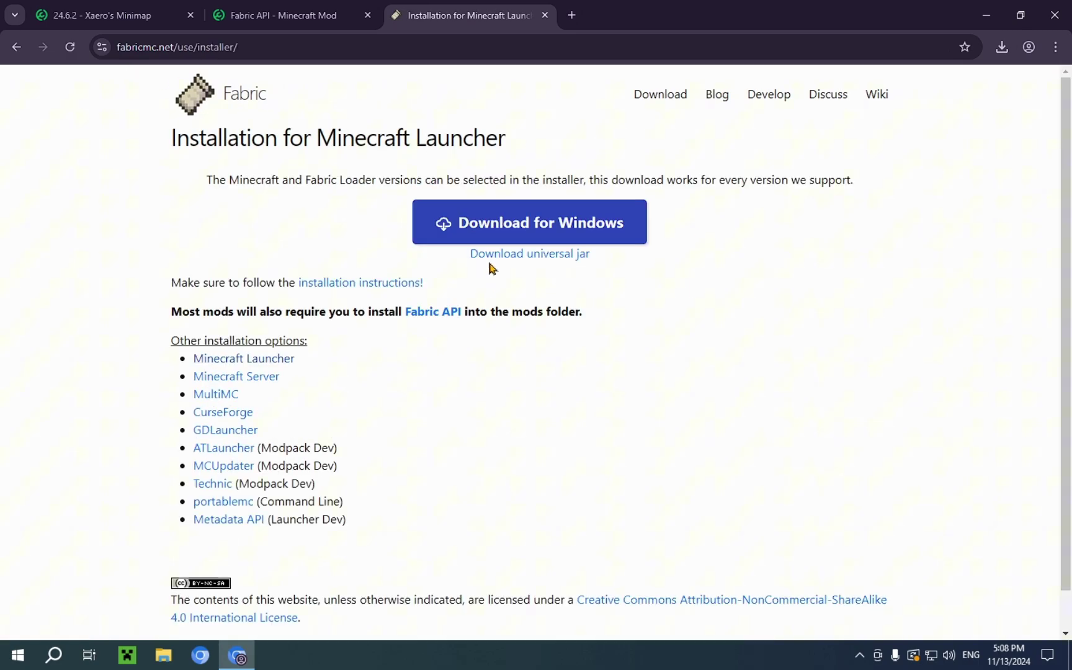
click(549, 219)
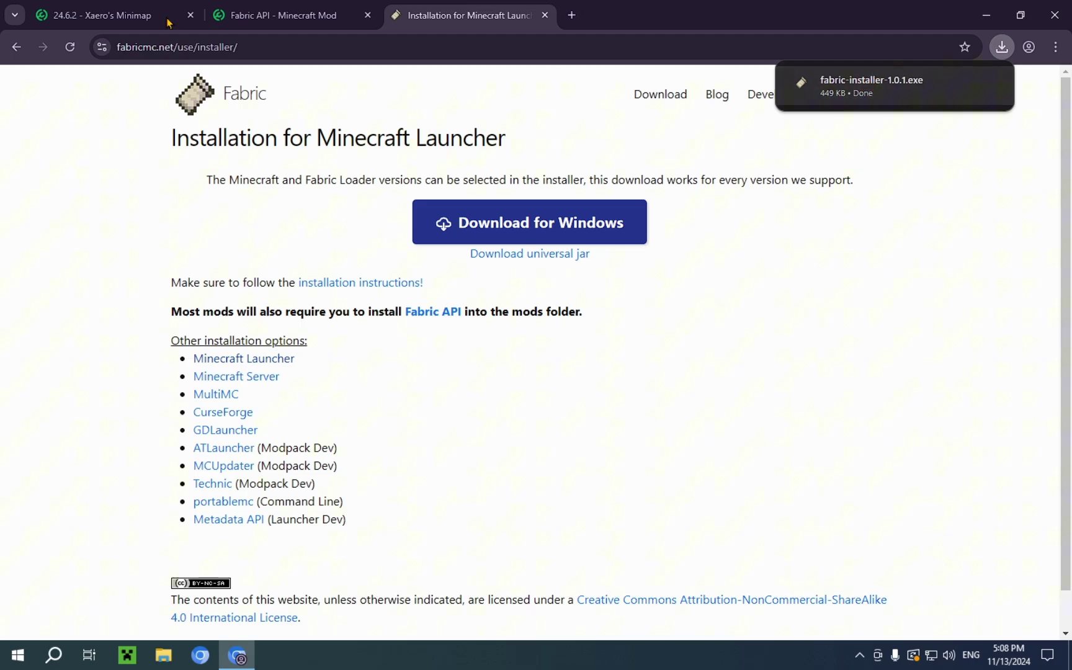
- Download the Xaero's Minimap 1.21.3 jar and confirm it in the download history
click(105, 13)
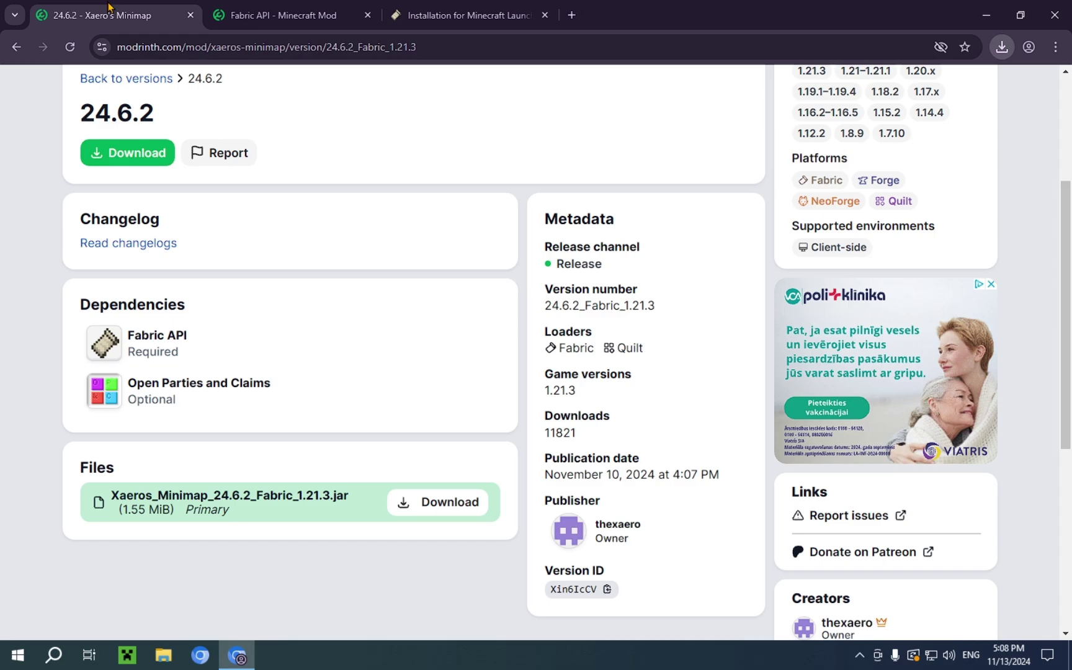
click(130, 163)
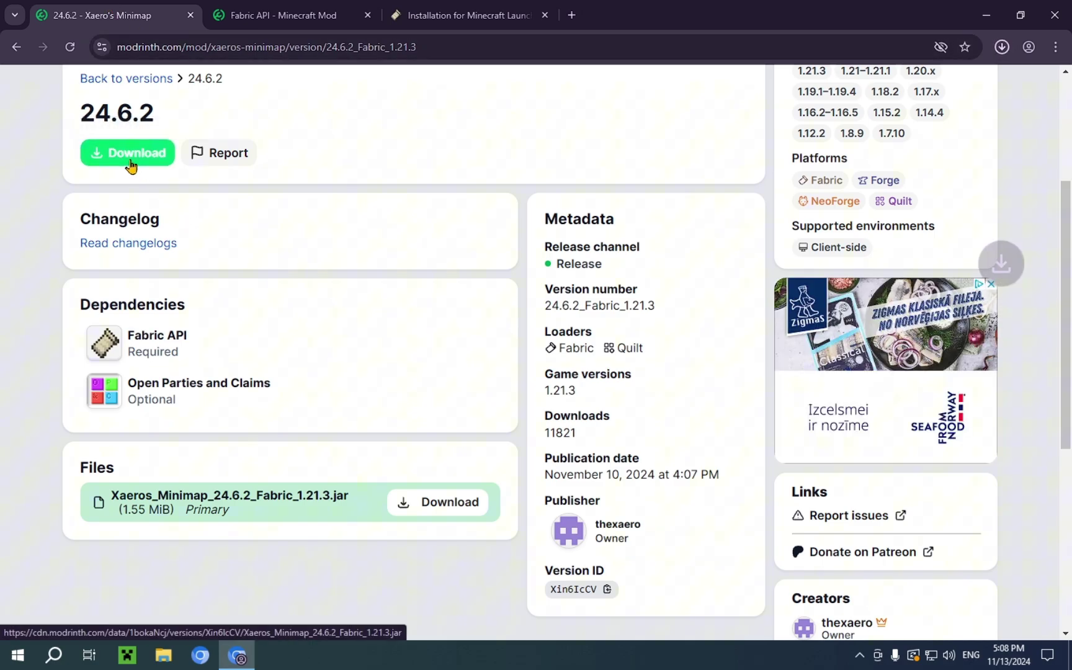
click(1008, 56)
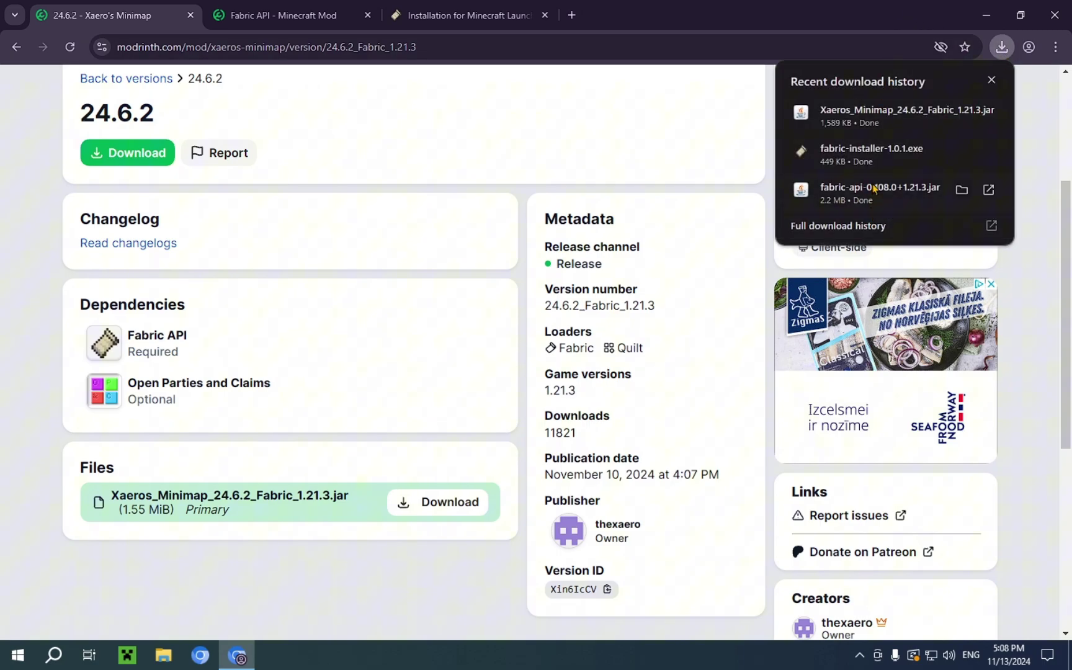
mouse_move(886, 126)
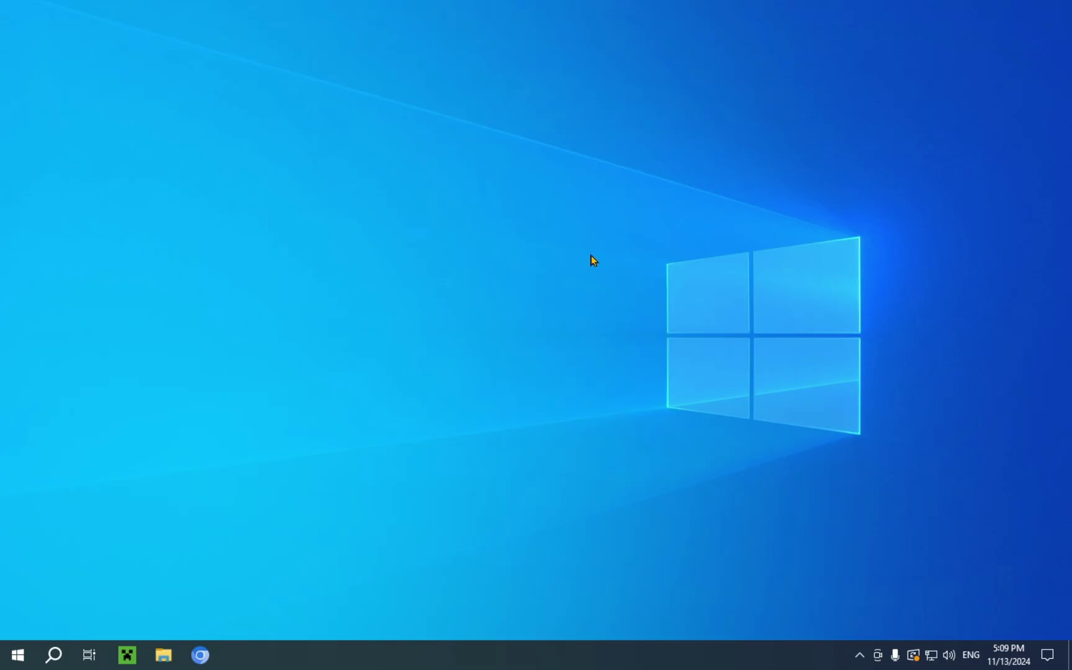
- Open the Downloads folder in File Explorer and review the three downloaded files
click(164, 656)
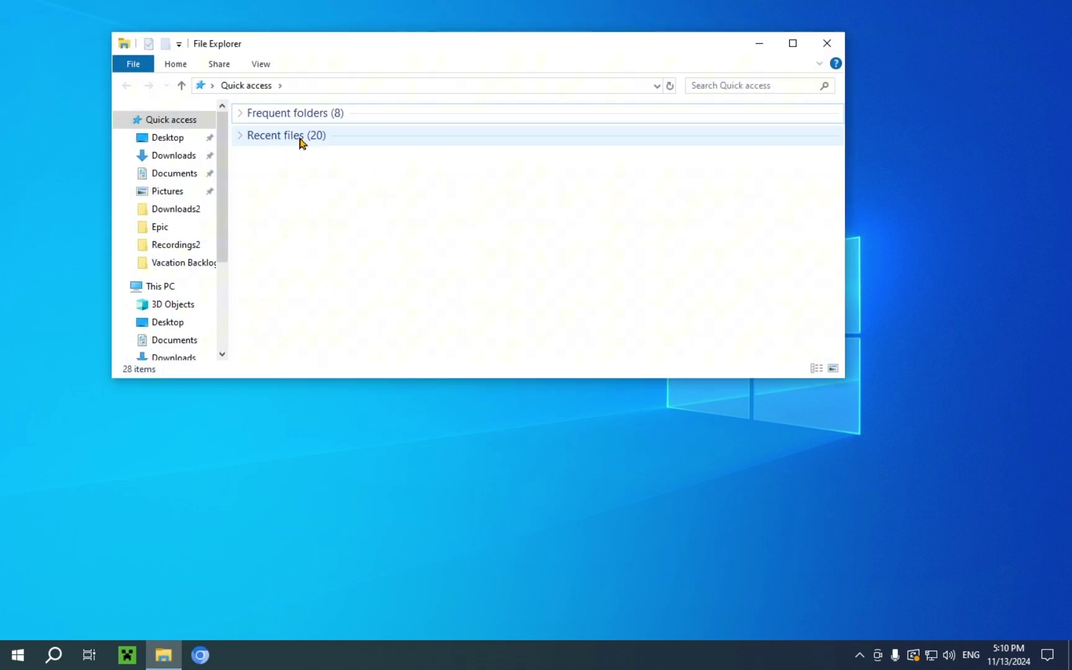
click(179, 163)
drag(477, 183, 277, 138)
click(336, 276)
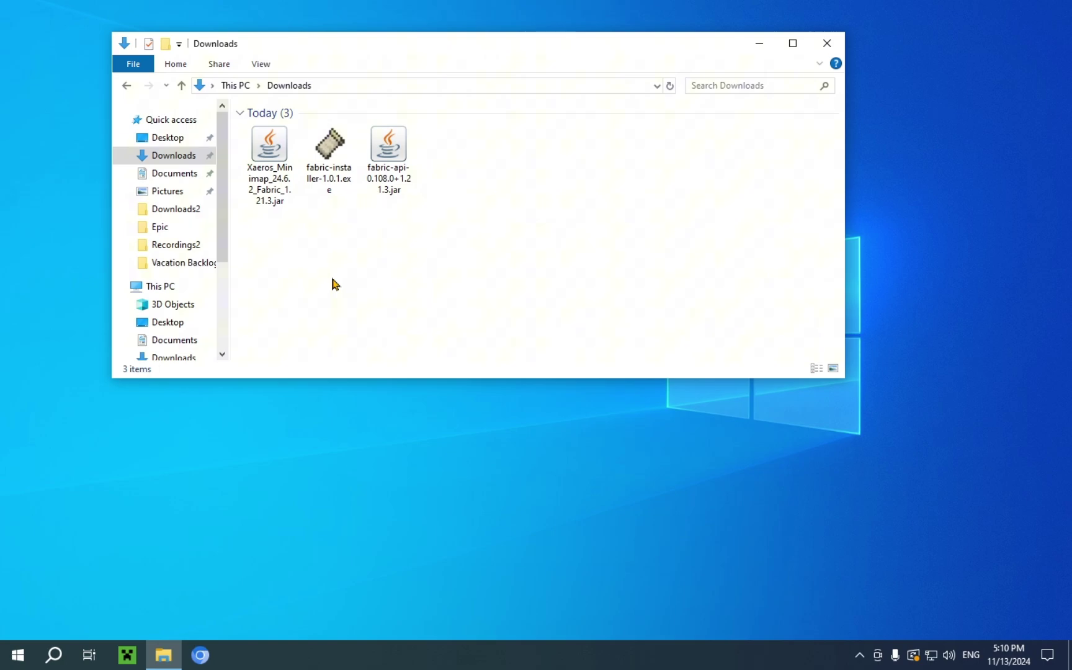
- Install Fabric Loader for Minecraft 1.21.3, then delete fabric-installer-1.0.1.exe from Downloads
double_click(330, 172)
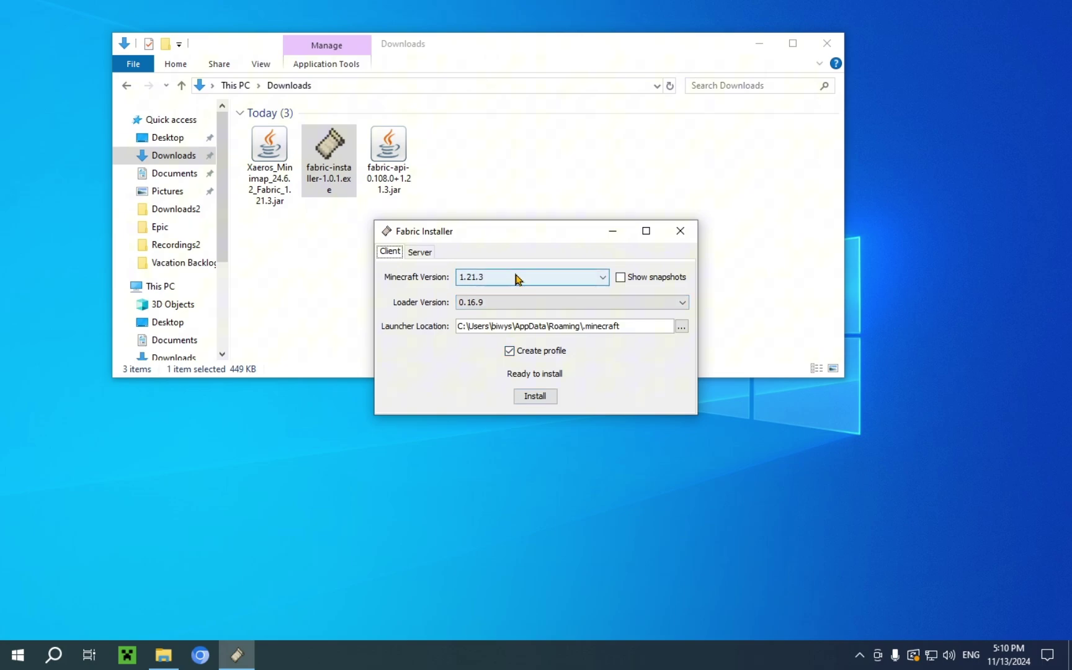
click(536, 397)
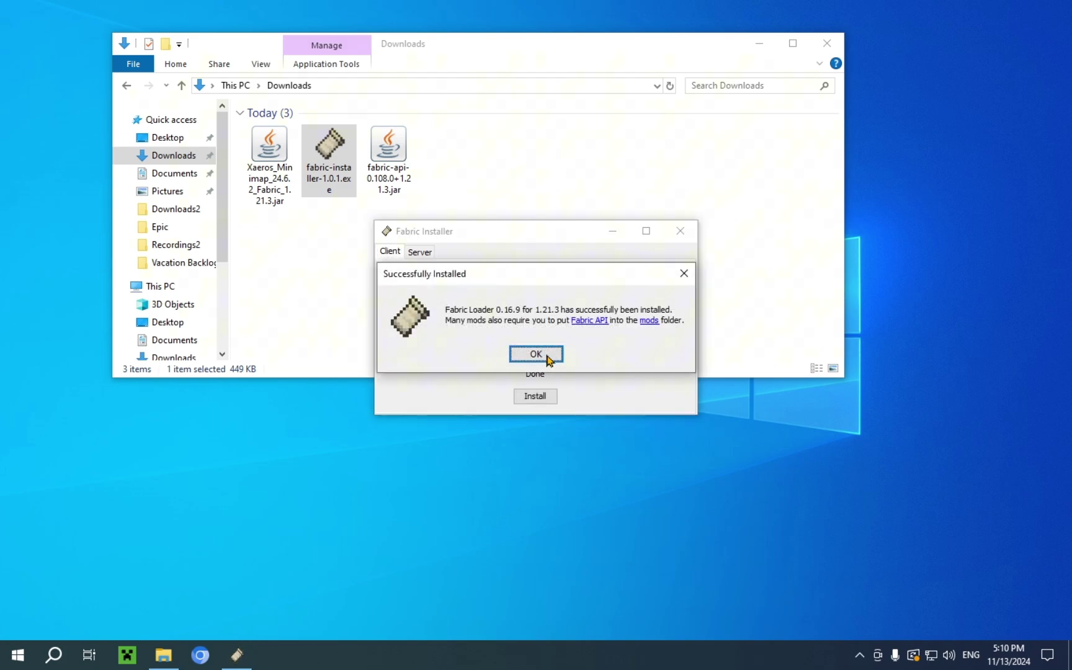
click(518, 353)
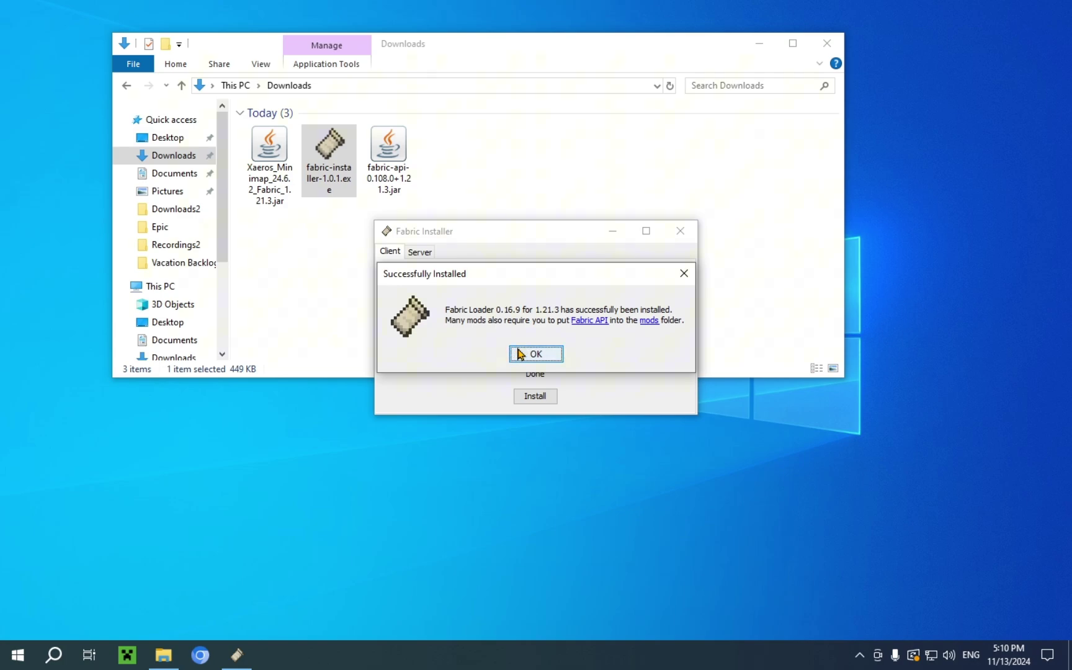
click(680, 231)
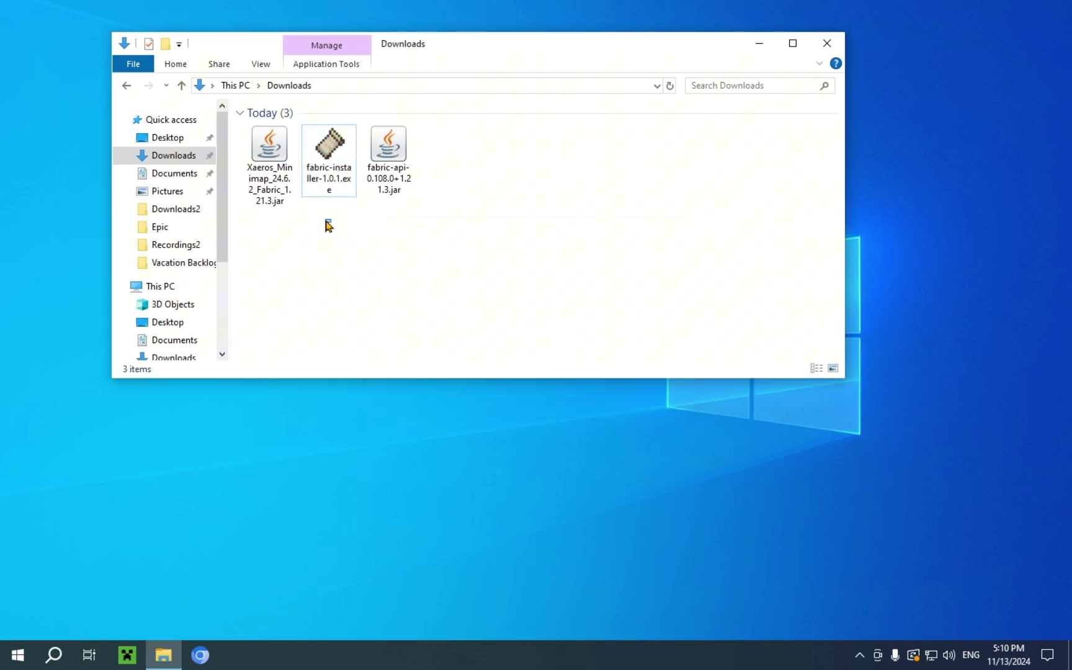
drag(330, 222, 345, 153)
key(Delete)
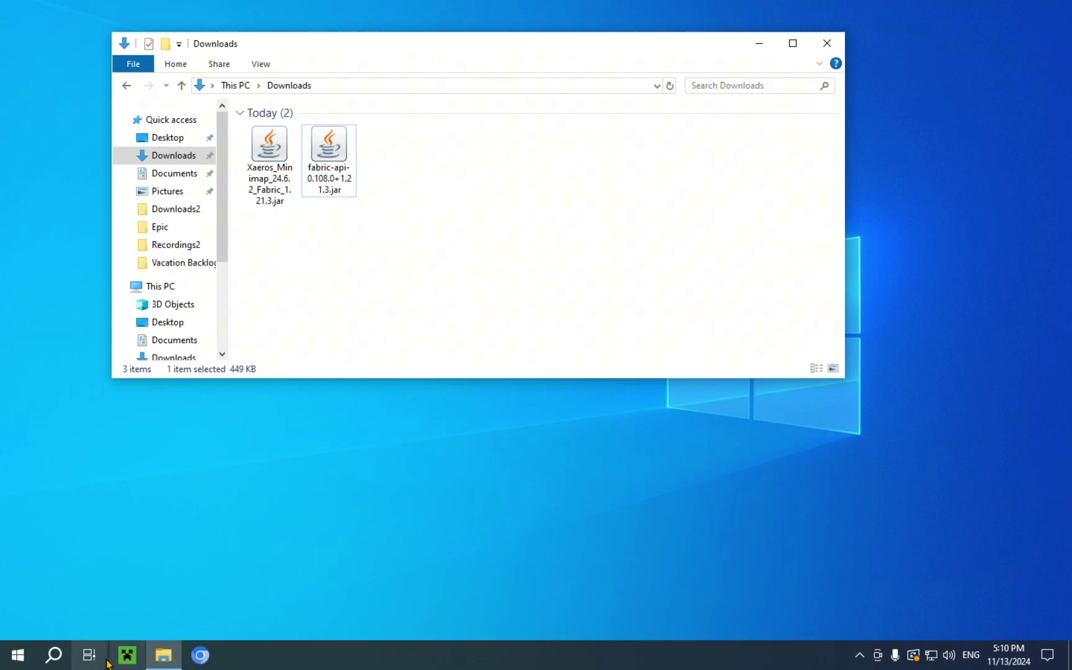
- Launch Minecraft Launcher and view the Installations list showing fabric-loader-1.21.3
click(128, 660)
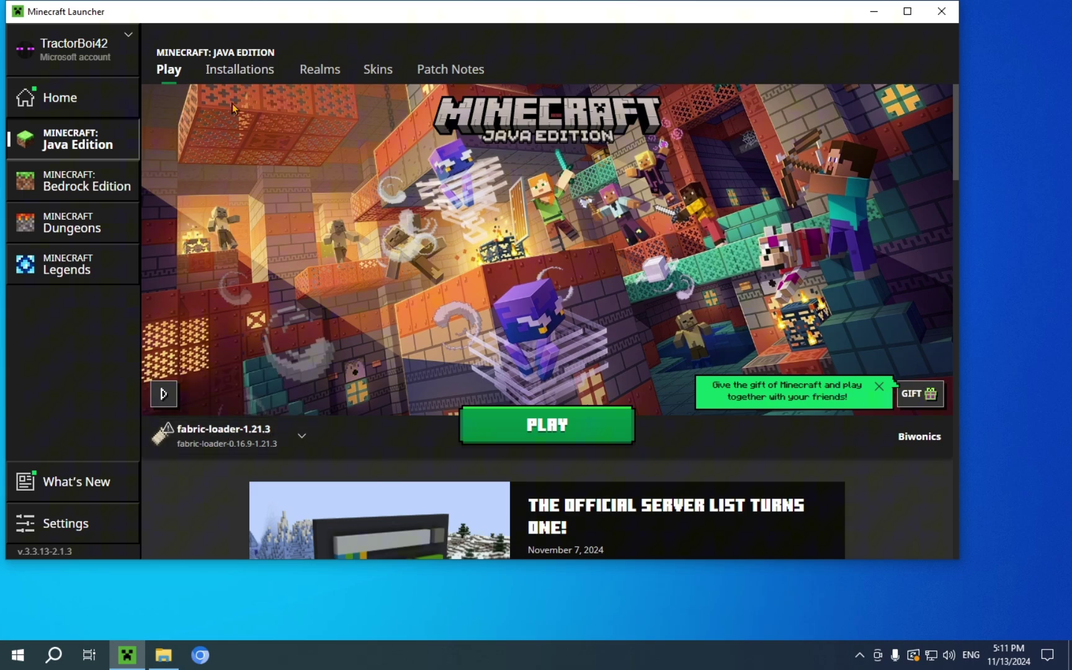
click(238, 83)
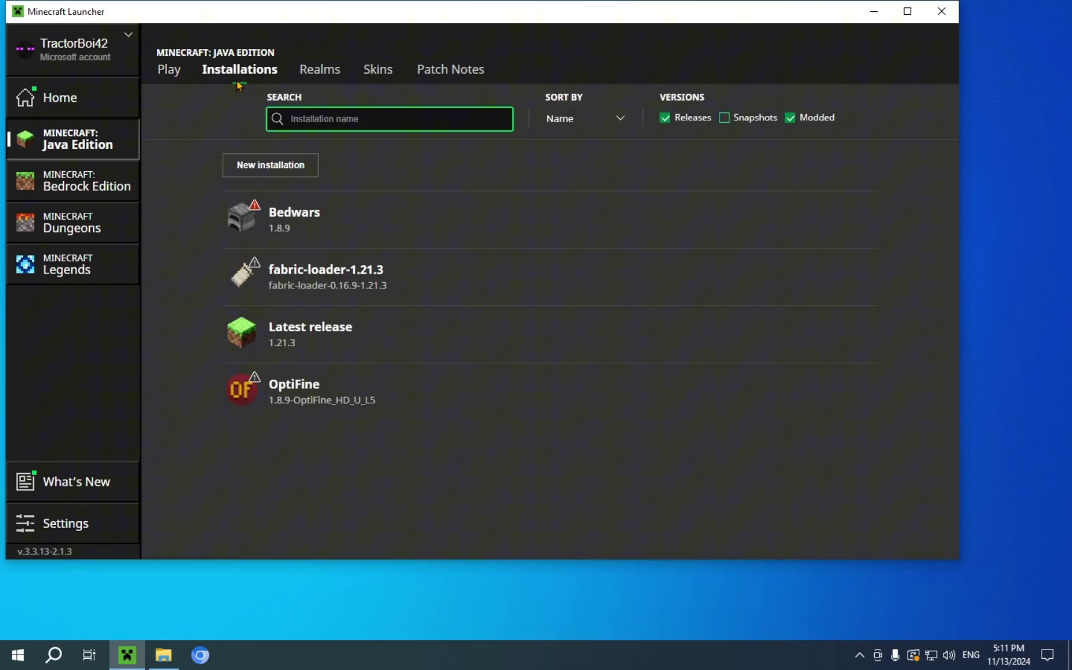
mouse_move(411, 254)
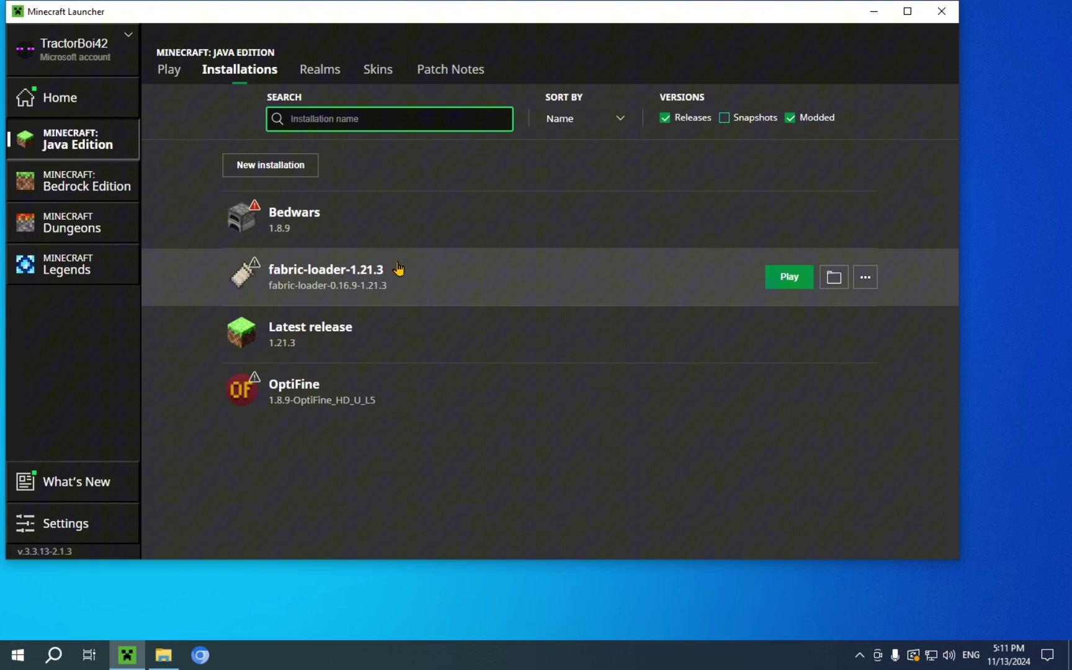
- Open the mods folder inside the fabric-loader-1.21.3 game directory
click(845, 271)
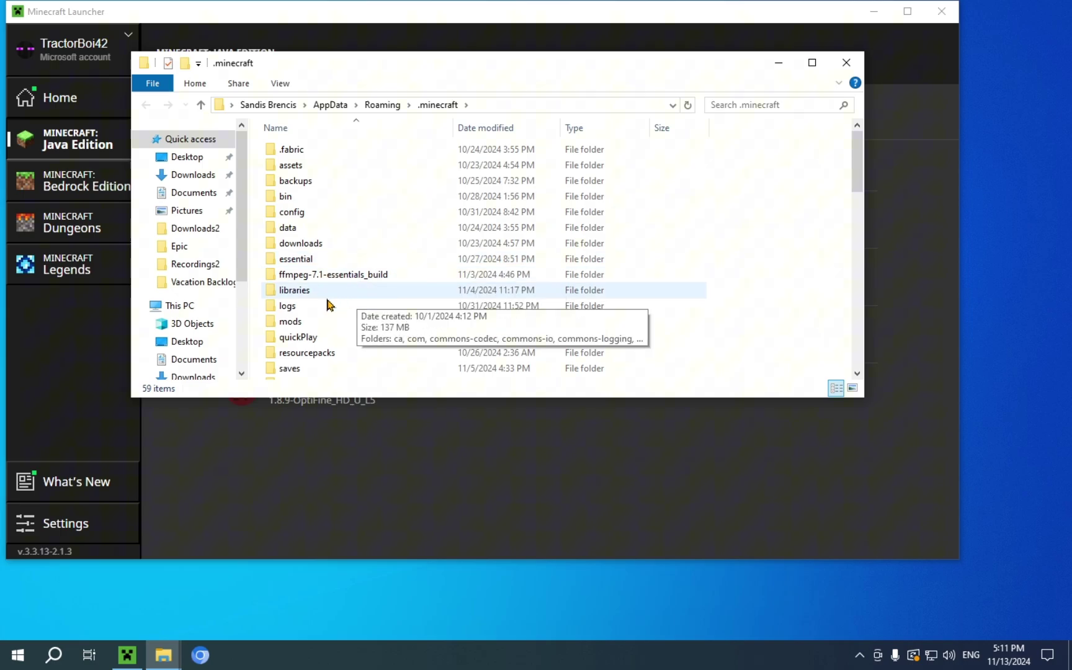
double_click(284, 324)
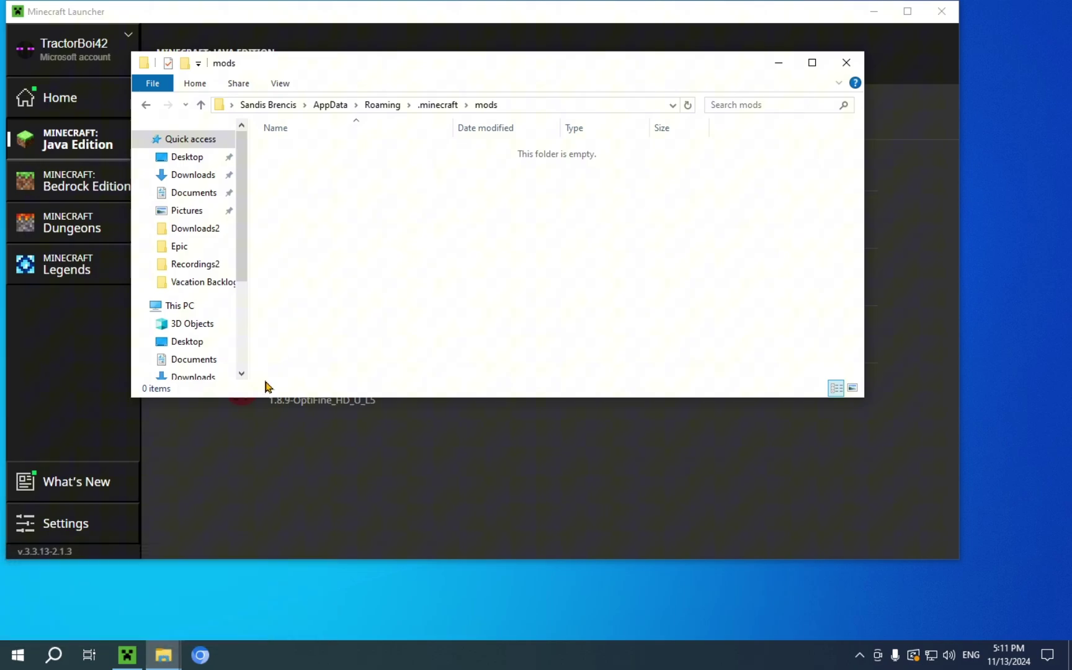
mouse_move(163, 654)
- Move the Xaero's Minimap and Fabric API jars from Downloads into mods, then close Downloads
click(91, 608)
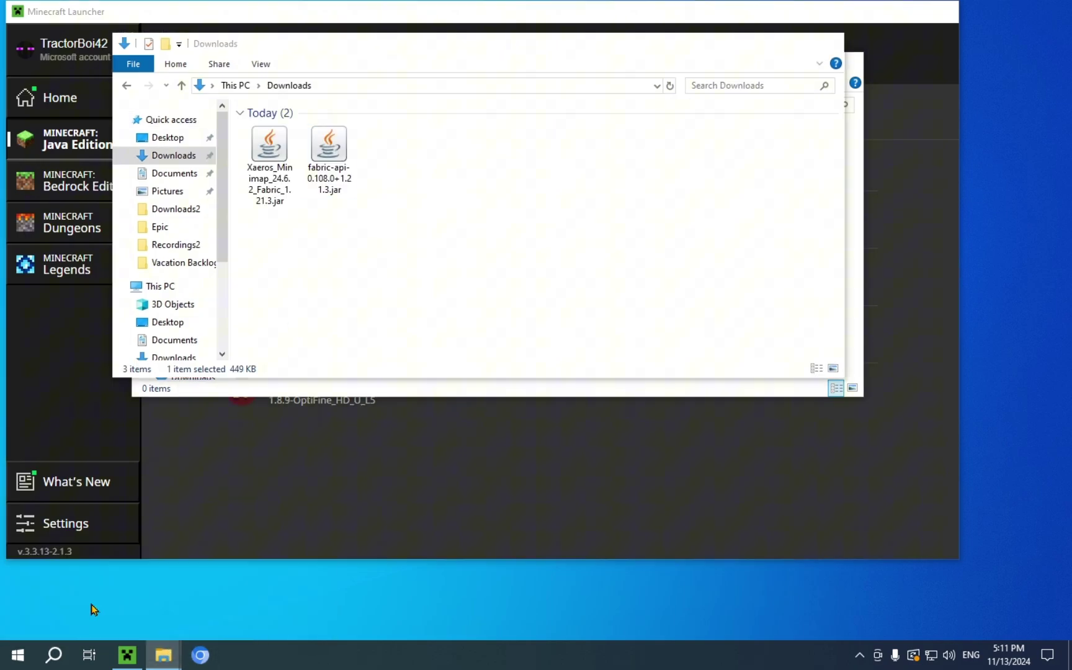
drag(358, 44, 561, 362)
drag(649, 561, 458, 434)
drag(479, 474, 433, 227)
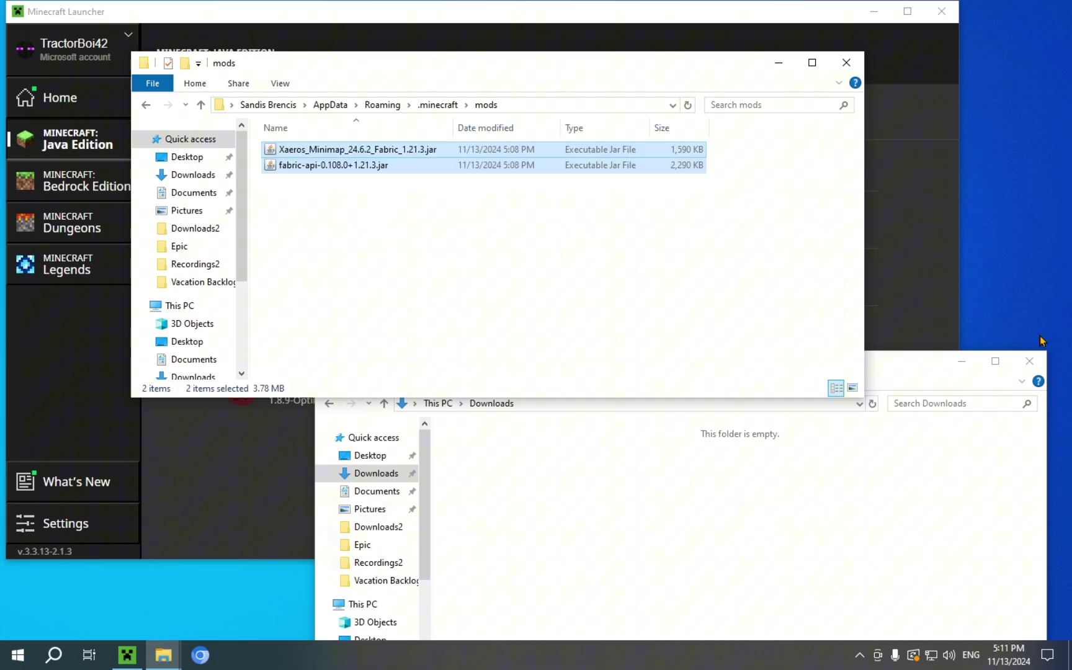
click(1029, 366)
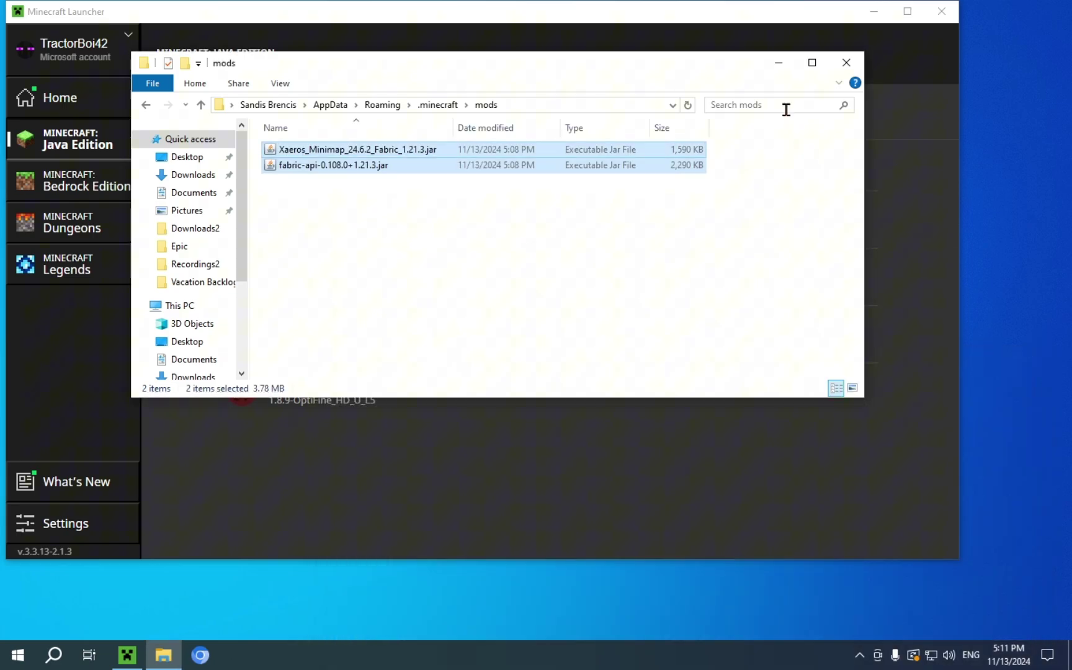
- Launch the fabric-loader-1.21.3 installation, ticking 'I understand the risks' to silence future warnings
click(845, 65)
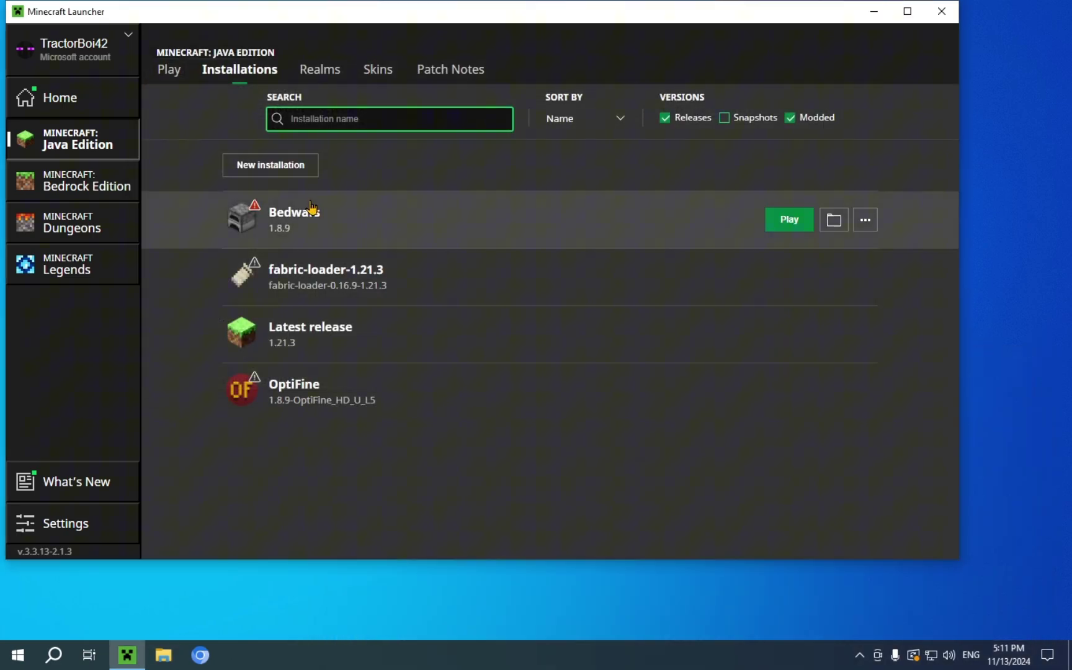
click(169, 71)
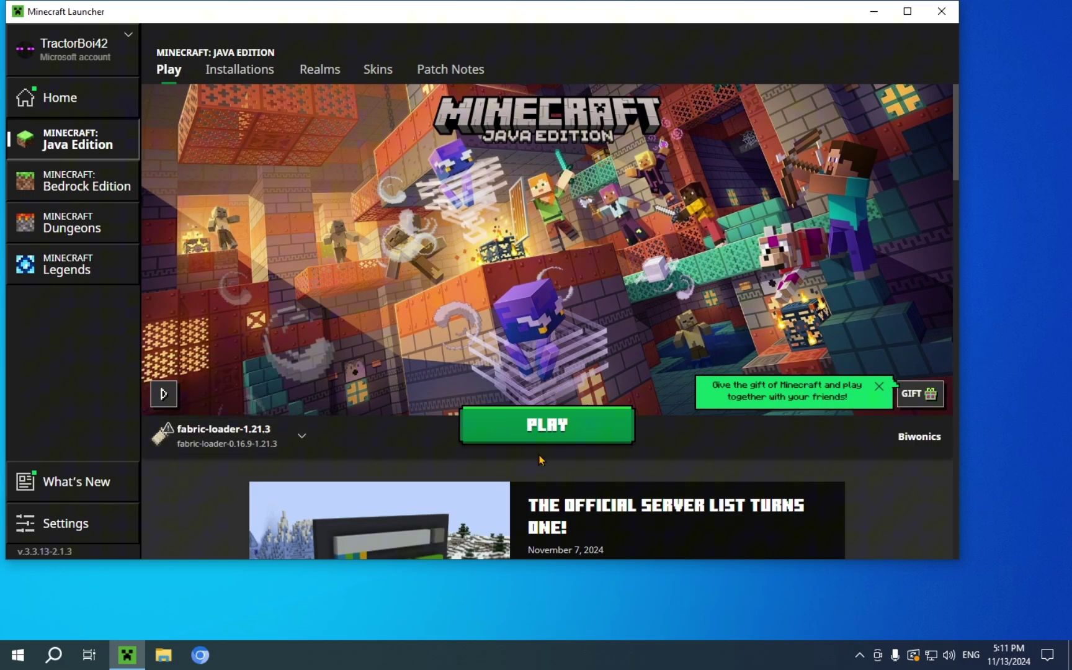
click(541, 427)
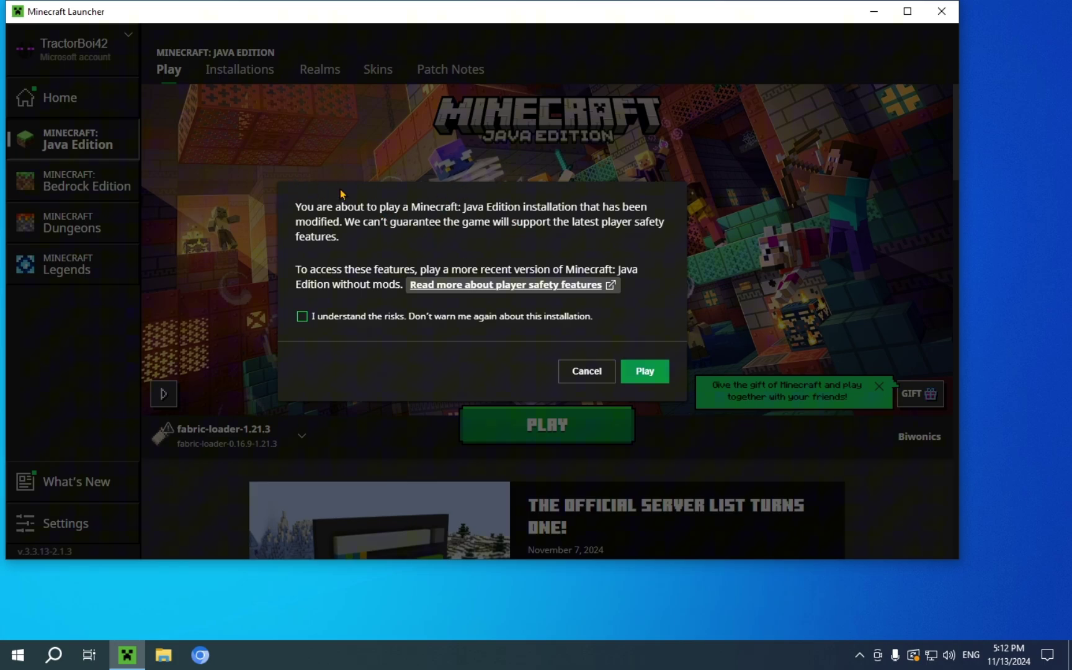
click(301, 316)
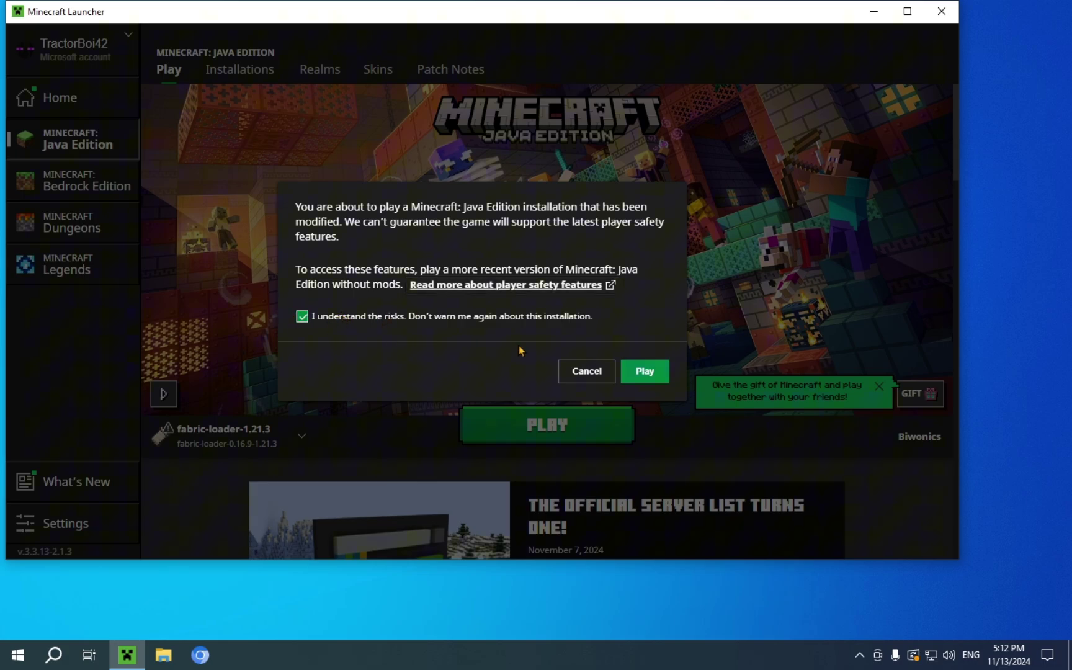
click(647, 374)
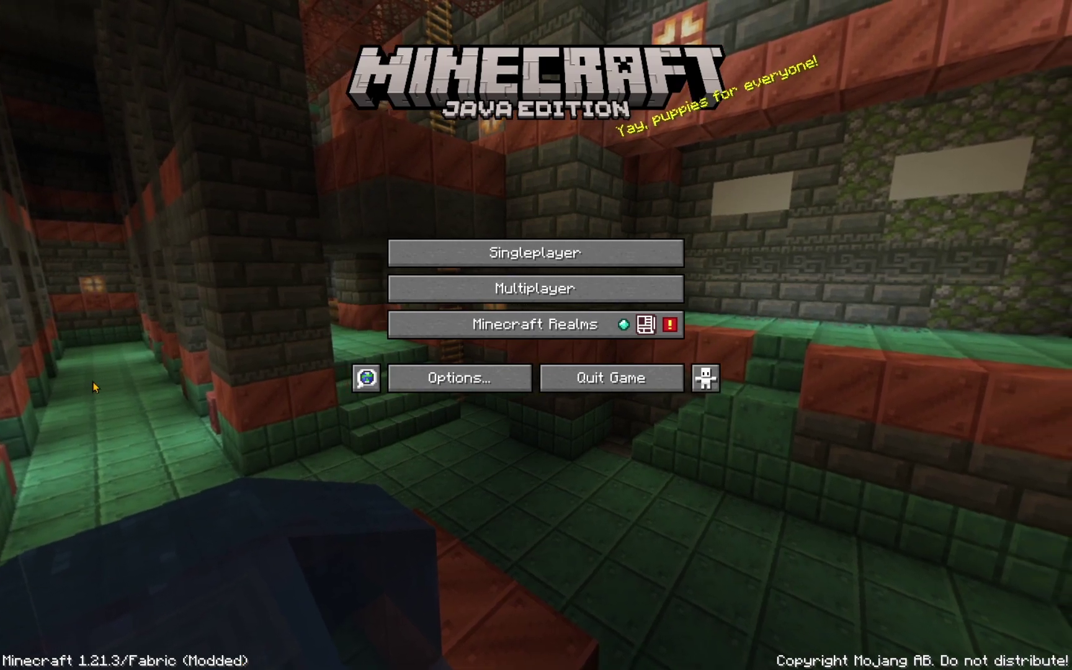
- Open Singleplayer and load 'New World' with the minimap and coordinates showing
click(526, 256)
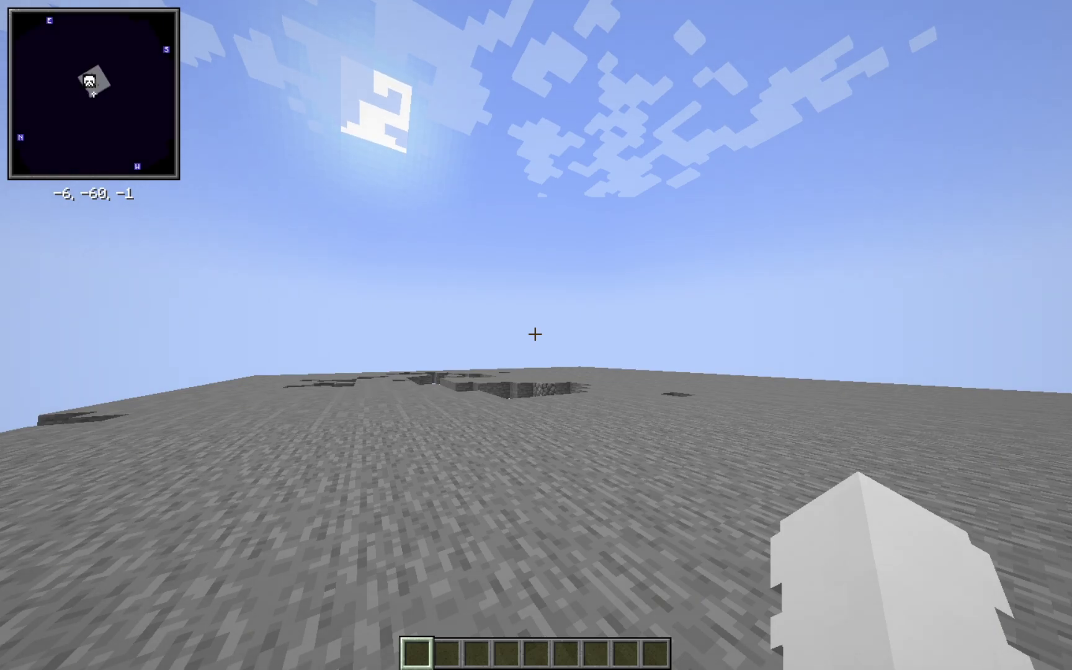
- Walk around the stone platform while the coordinates and minimap update
key(w)
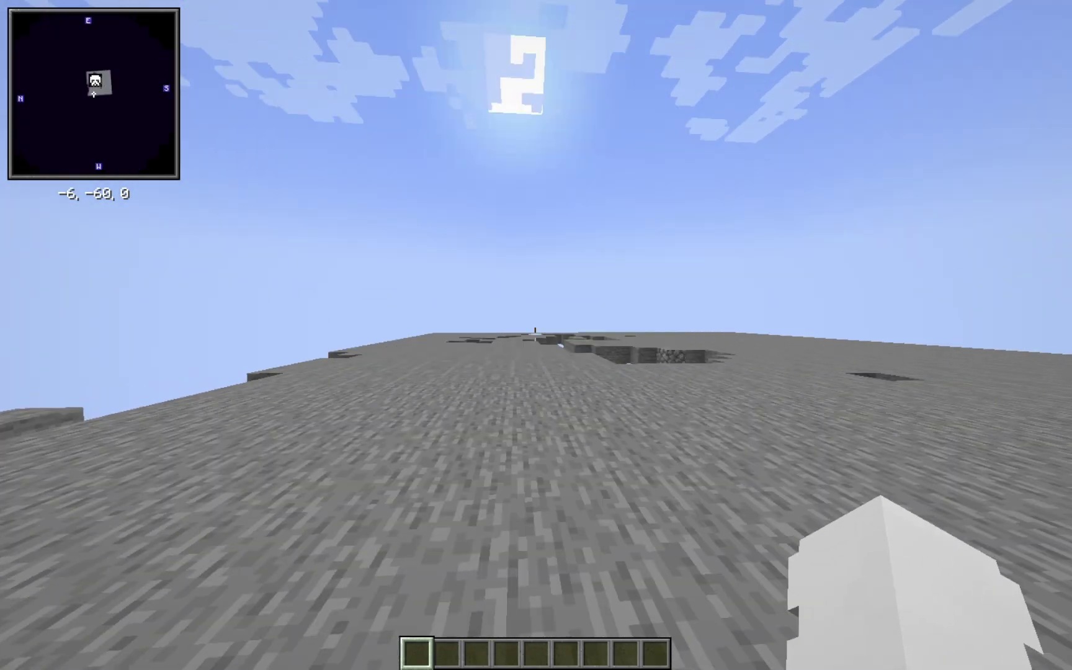
key(w)
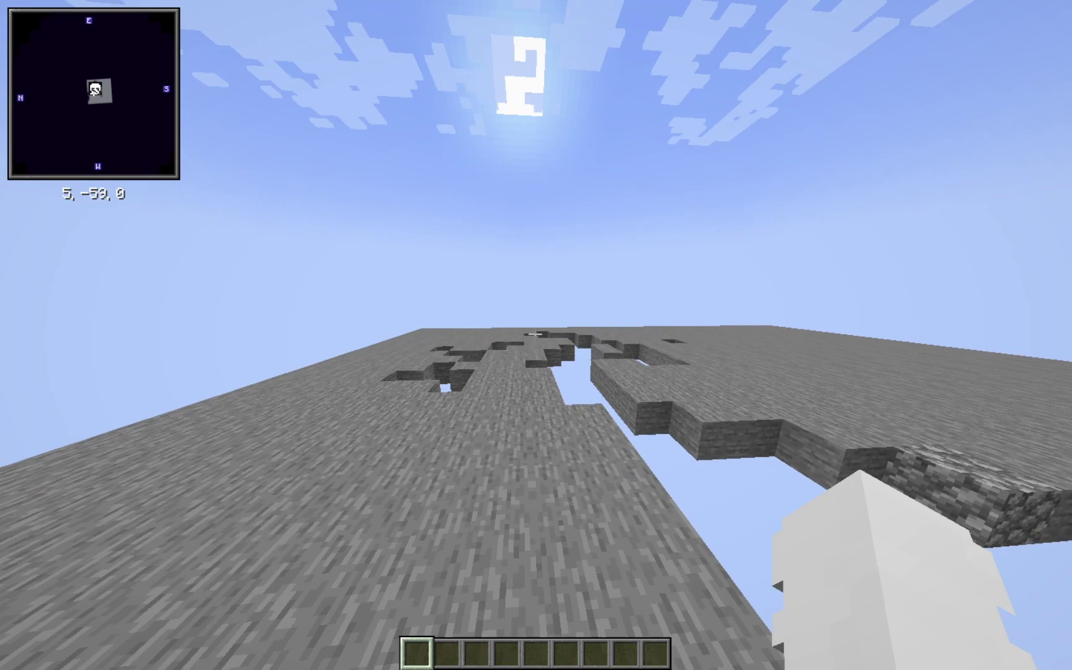
key(w)
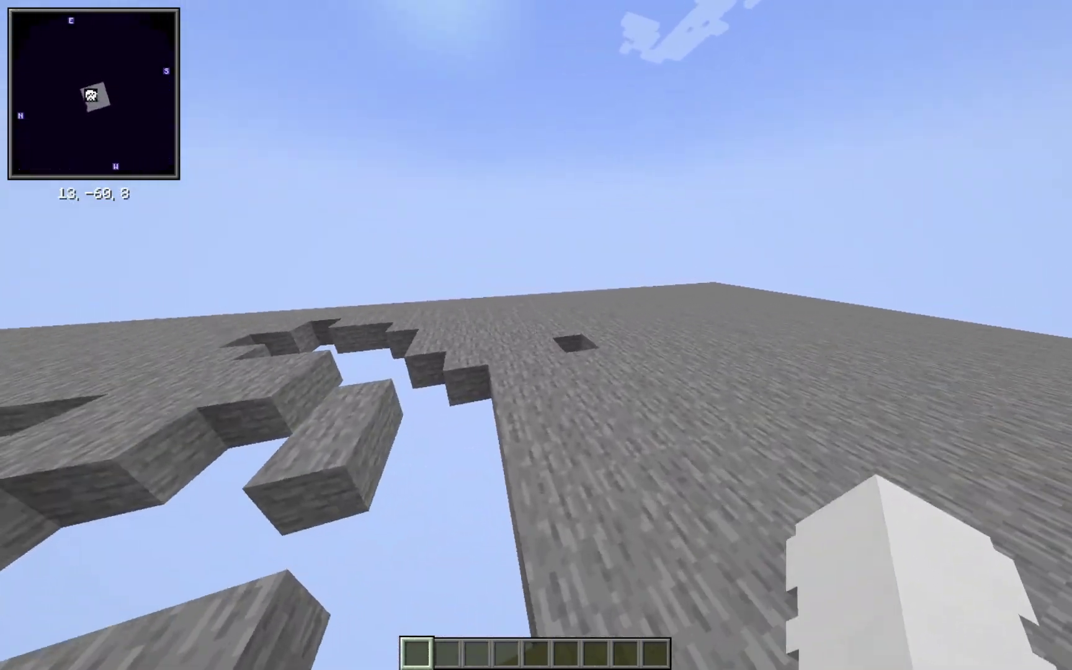
key(w)
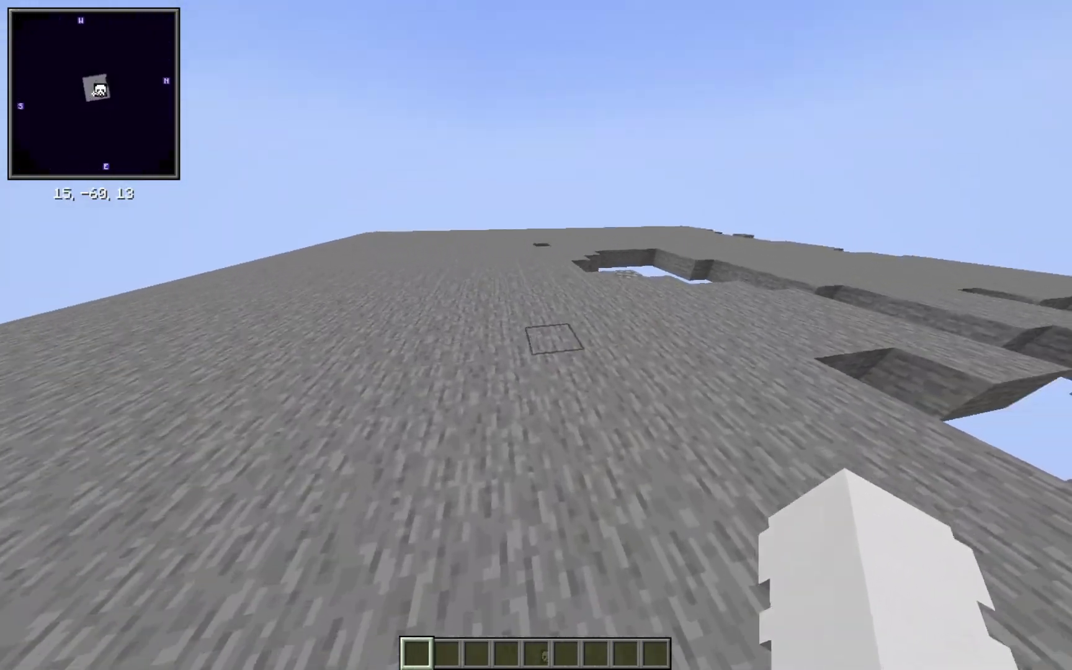
key(w)
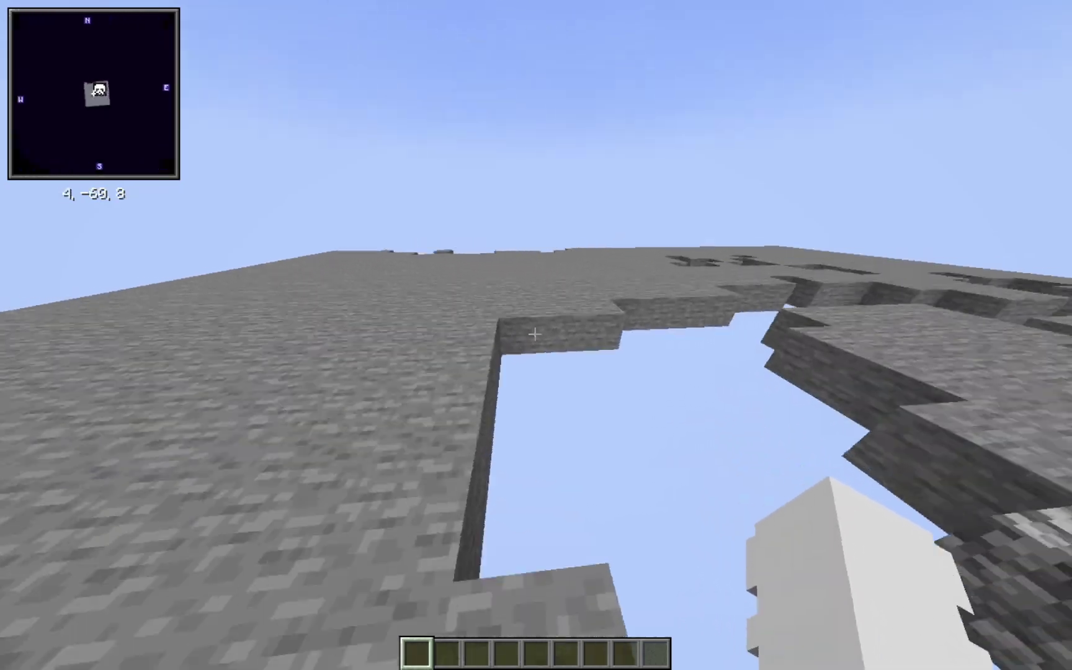
key(w)
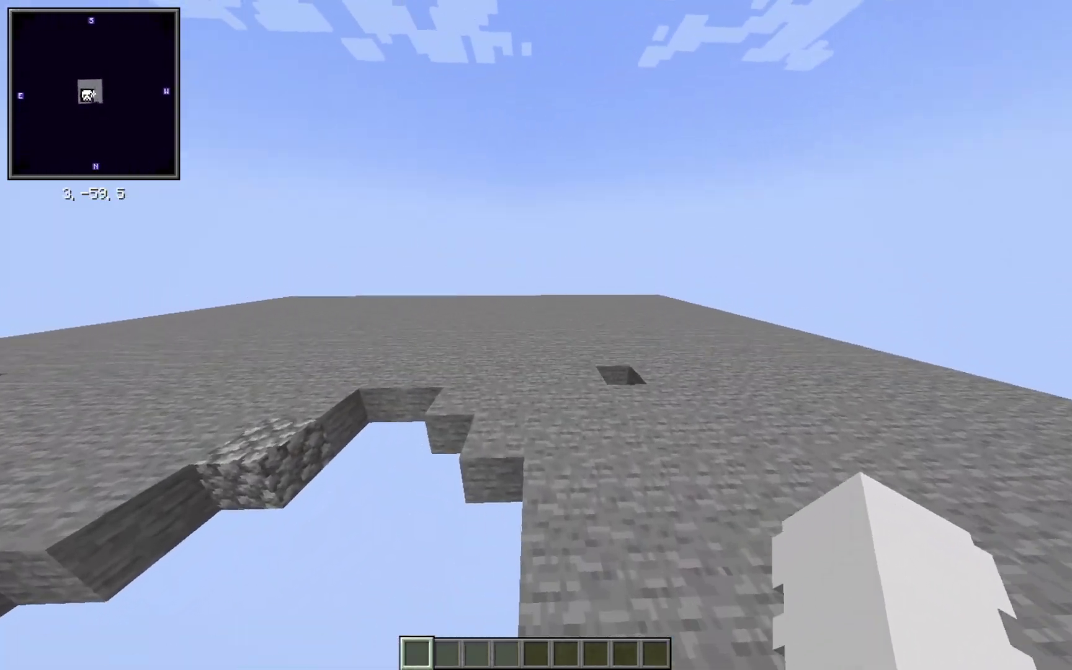
key(w)
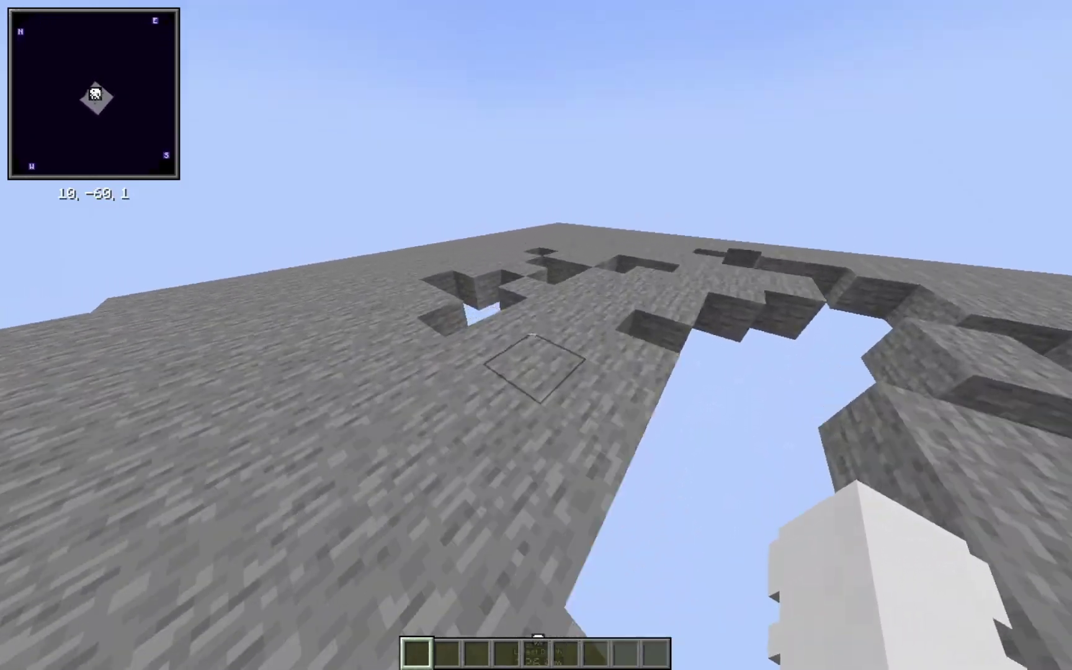
key(w)
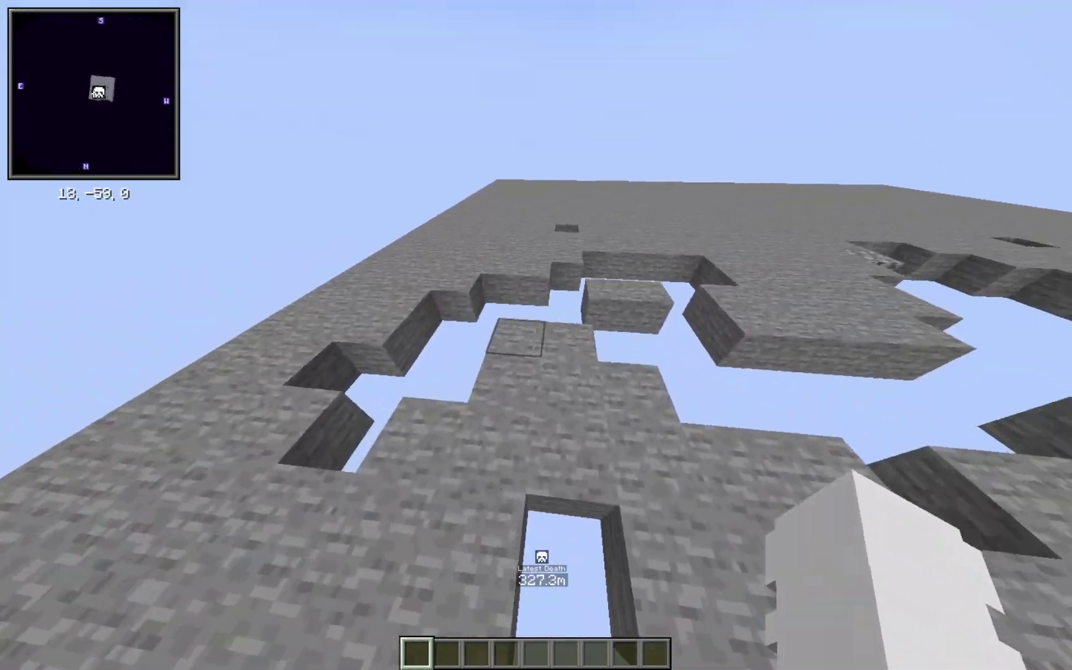
key(w)
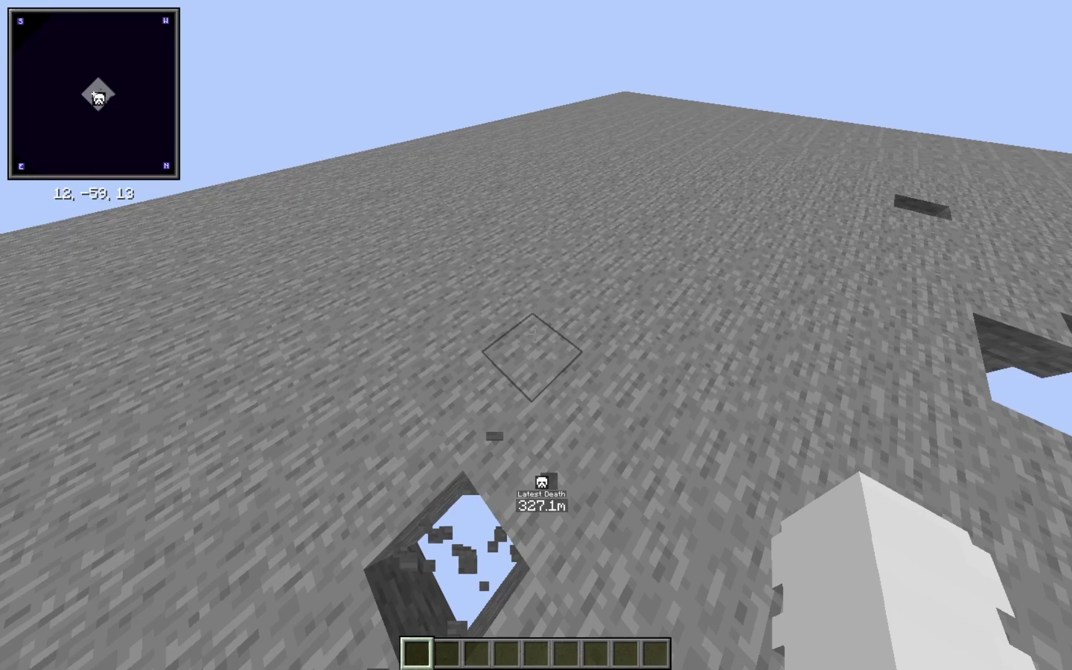
key(w)
- Break several stone blocks out of the platform floor, leaving holes
click(536, 335)
click(536, 335)
click(536, 336)
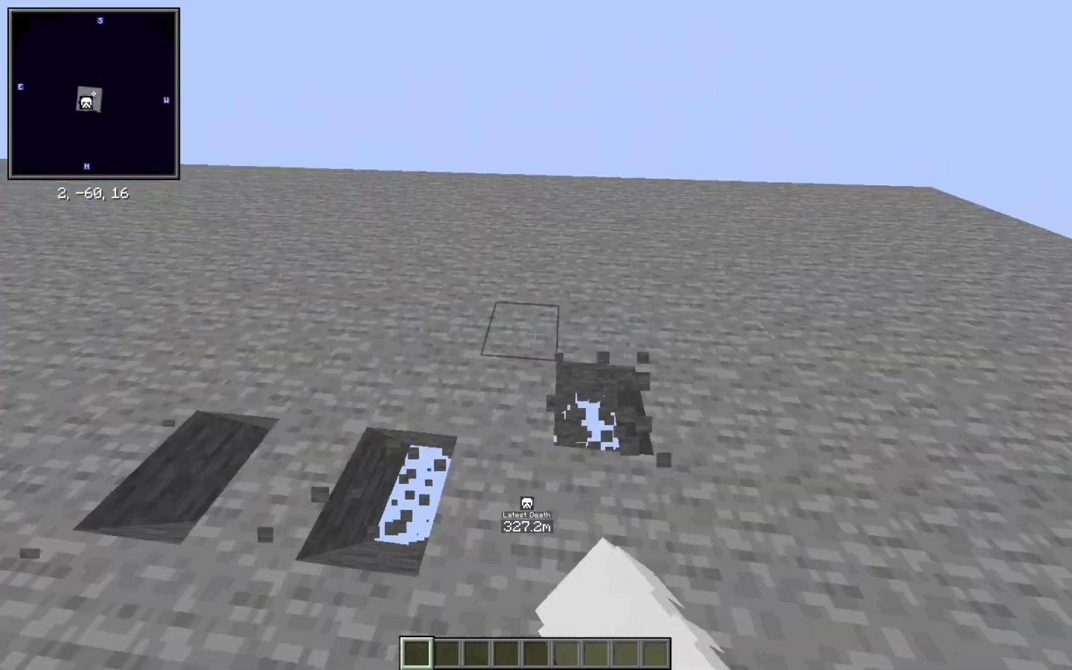
click(536, 335)
key(w)
click(536, 335)
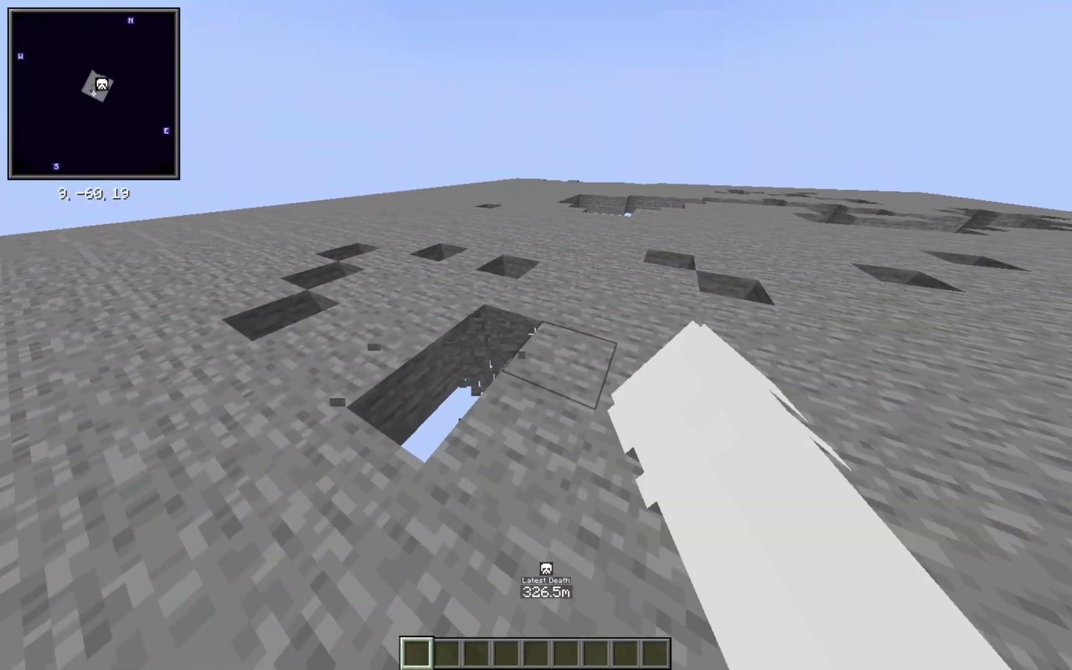
- View the character from the front in third person, then hide the HUD with F1
key(w)
key(F5)
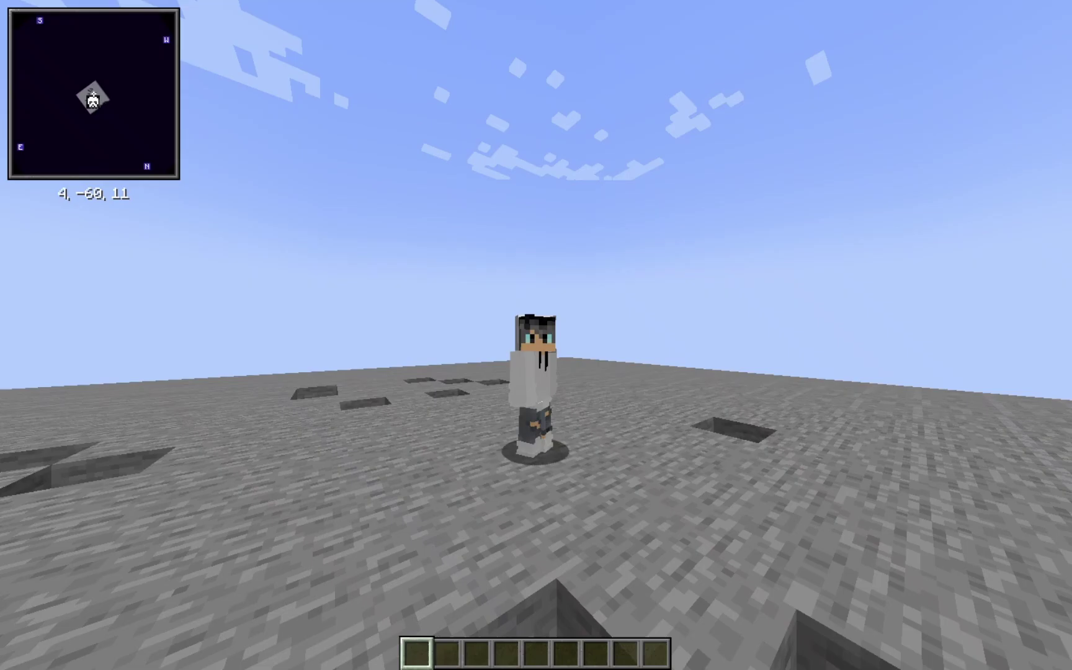
click(536, 335)
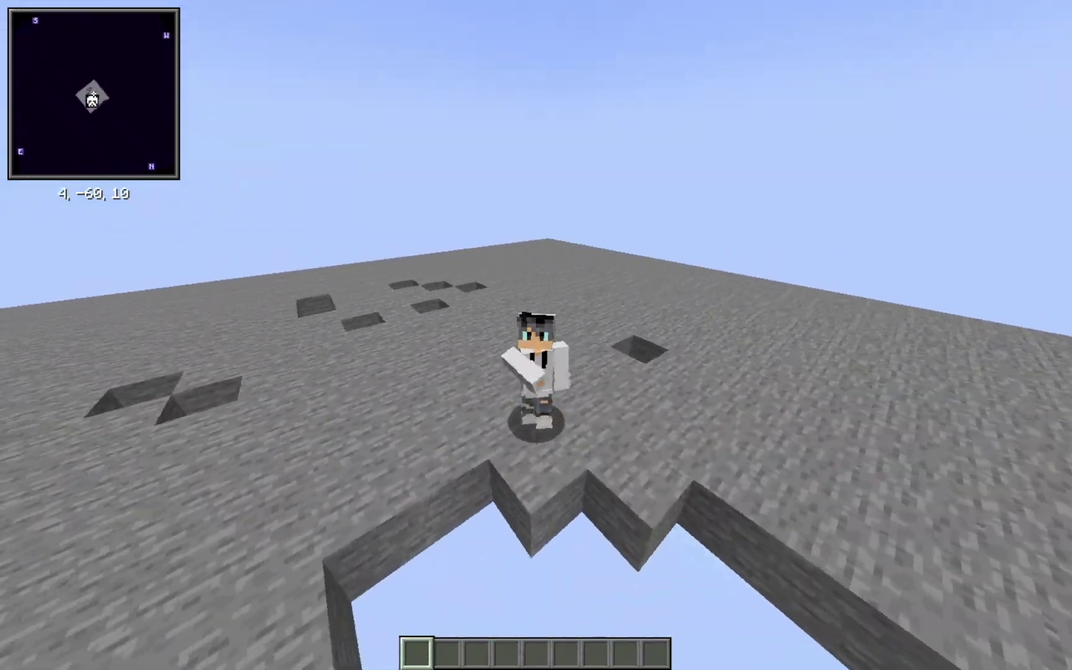
key(F1)
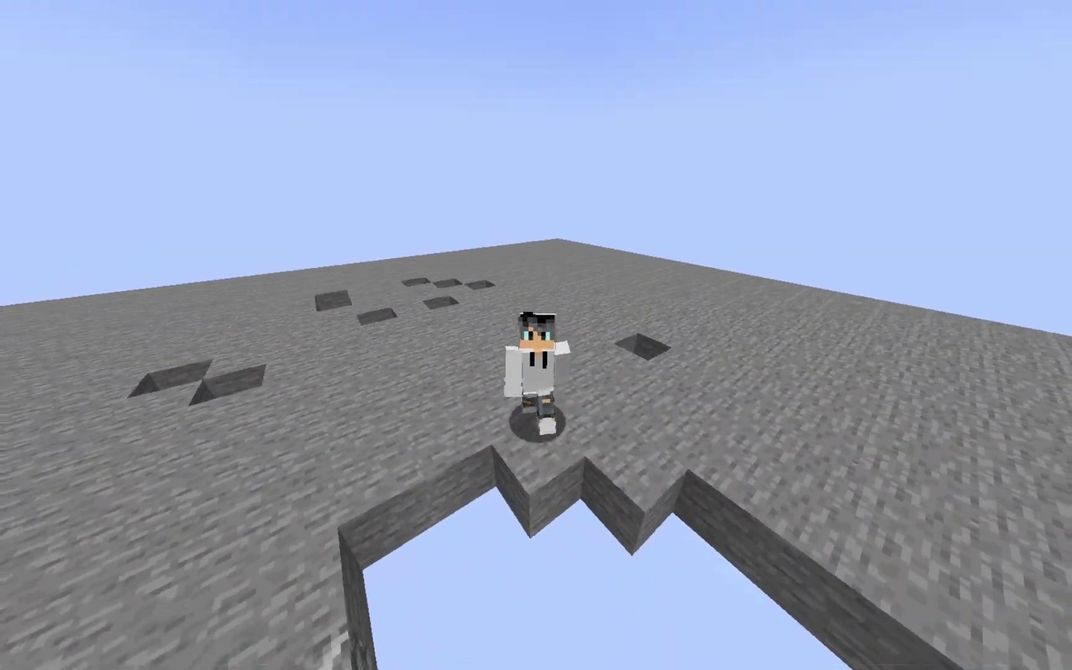